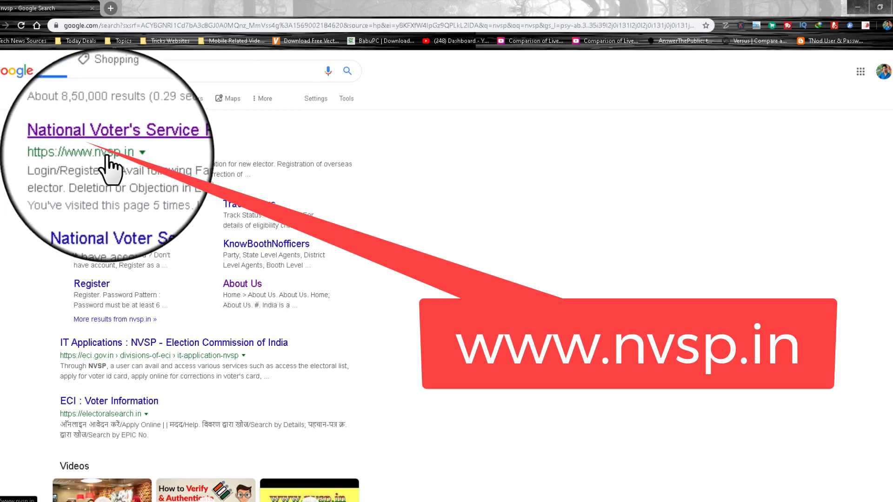
Step: Open nvsp.in from the Google results and bring up the new-user registration form
click(110, 140)
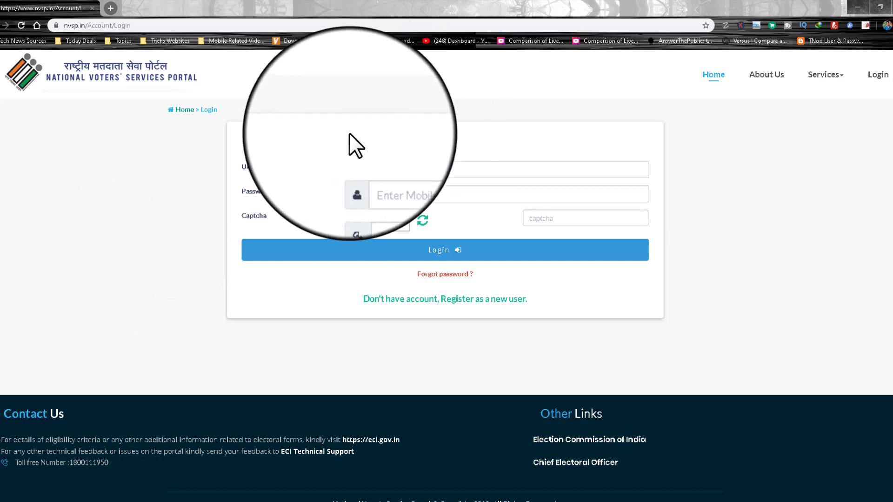
click(382, 194)
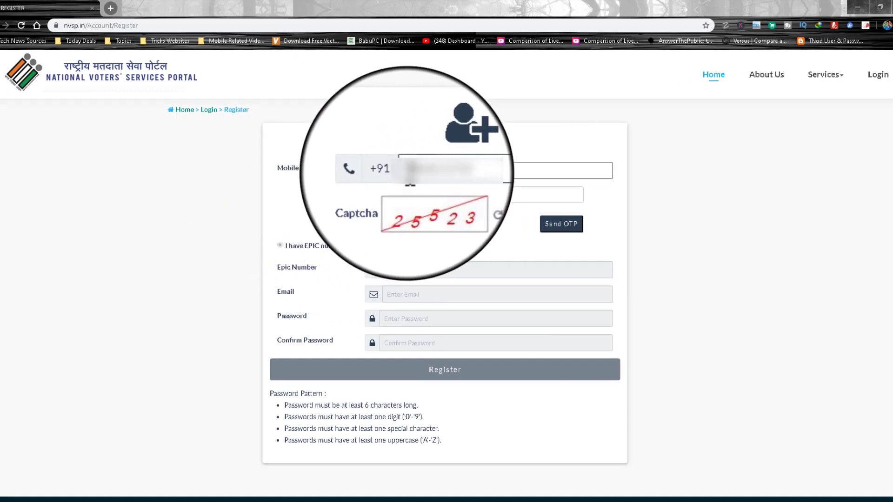
Step: Enter the captcha, request an OTP, and verify the mobile number with the received code
click(527, 195)
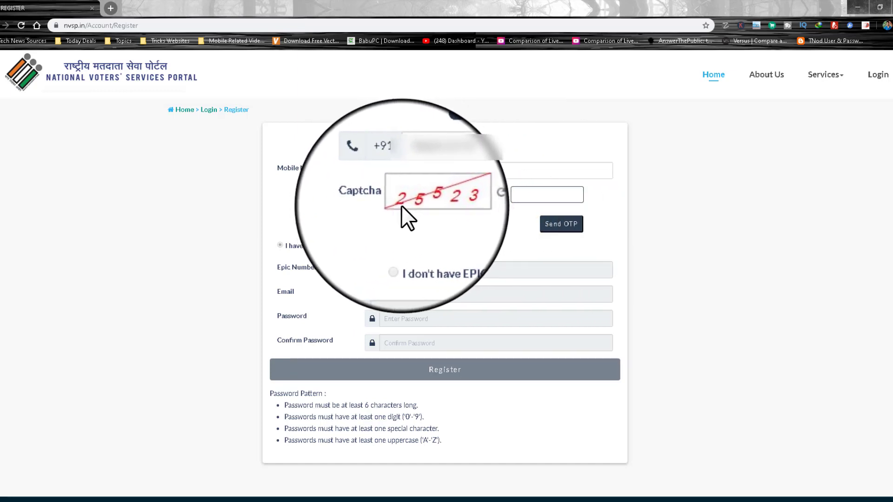
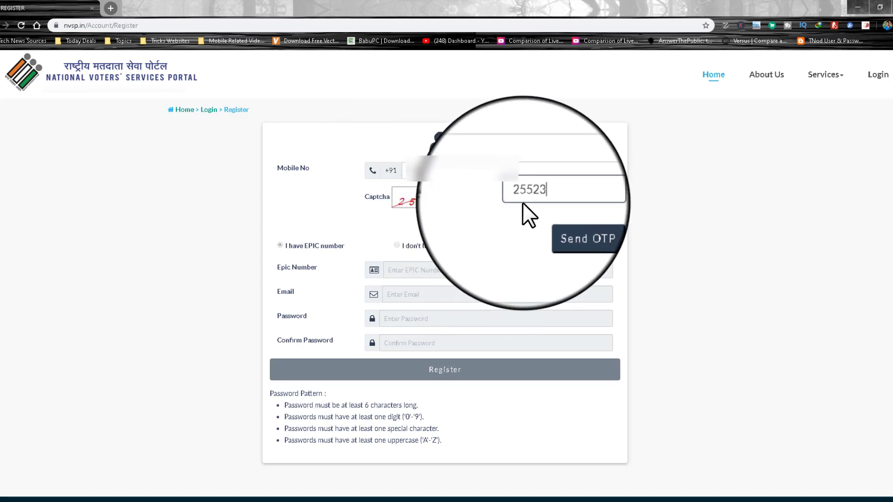
click(549, 225)
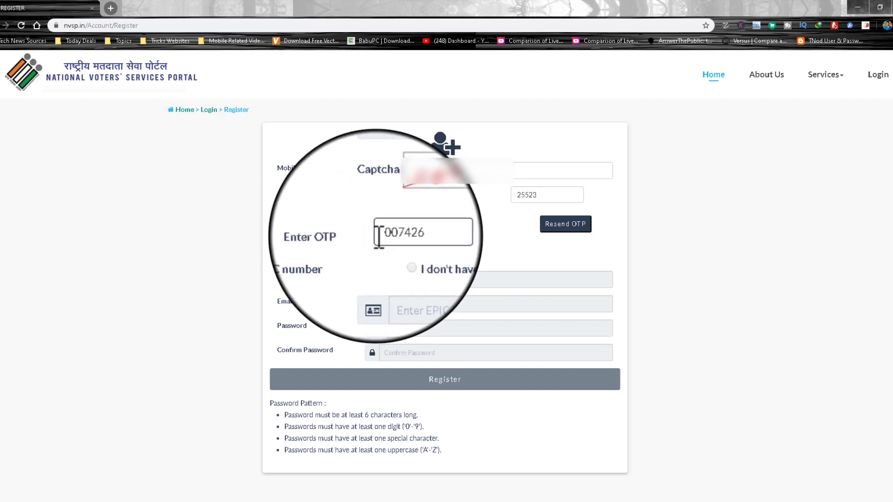
click(463, 231)
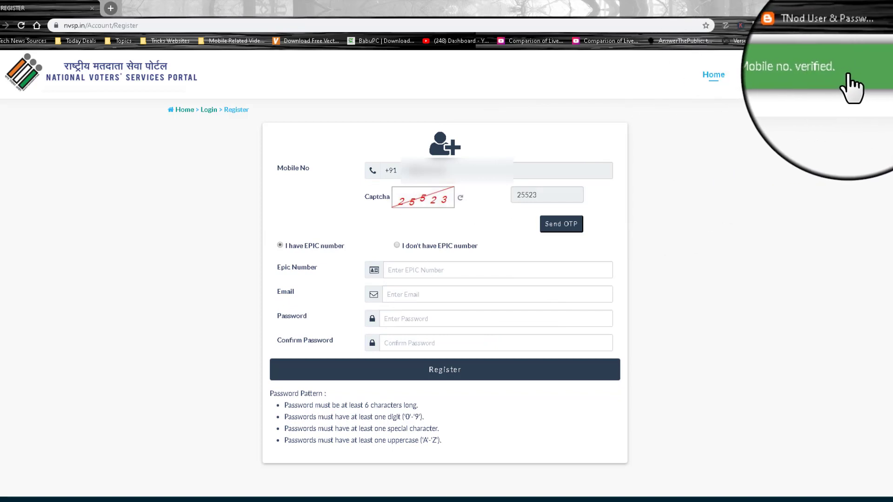
Step: Choose 'I have EPIC number' and paste the voter's EPIC number
click(280, 244)
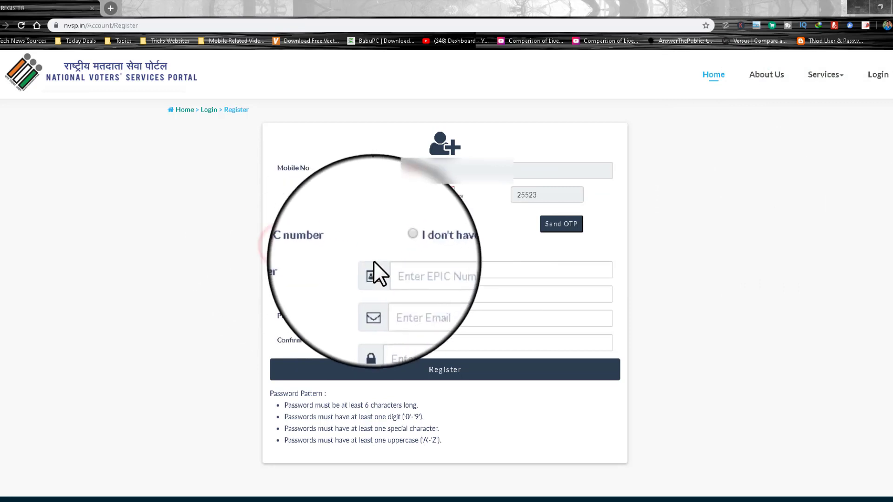
click(404, 271)
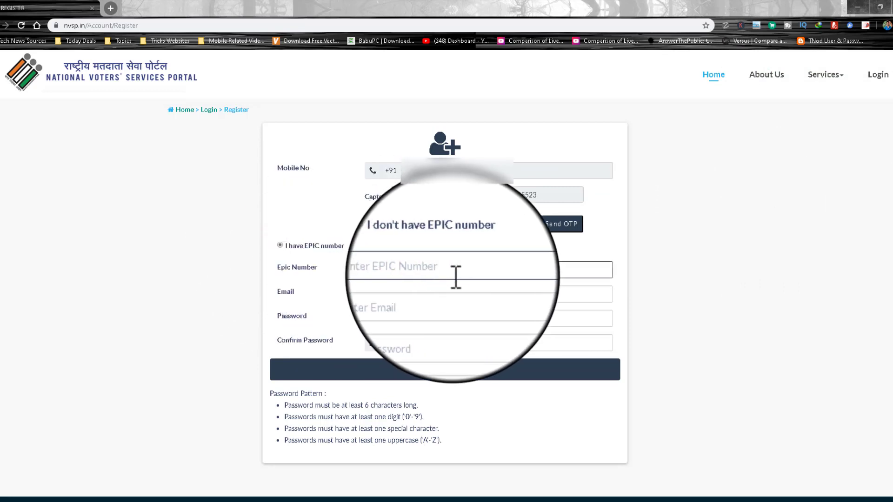
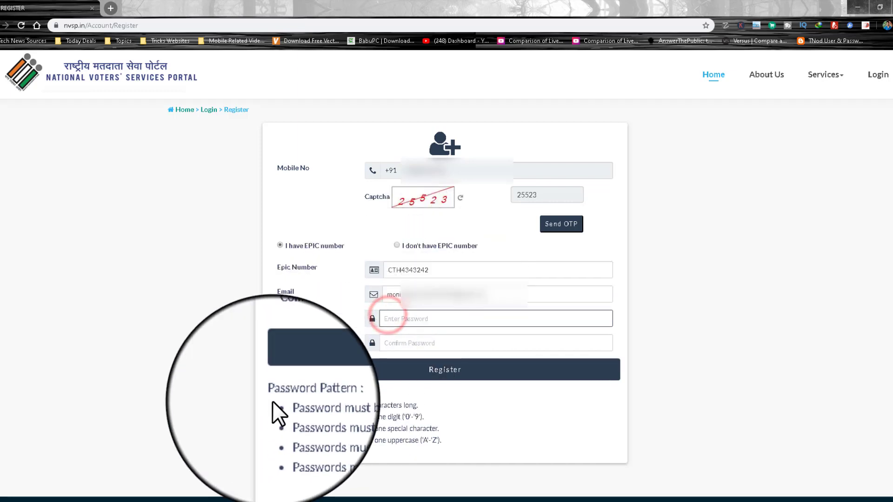
Step: Review the password rules and enter an account password that satisfies them
drag(284, 406, 419, 407)
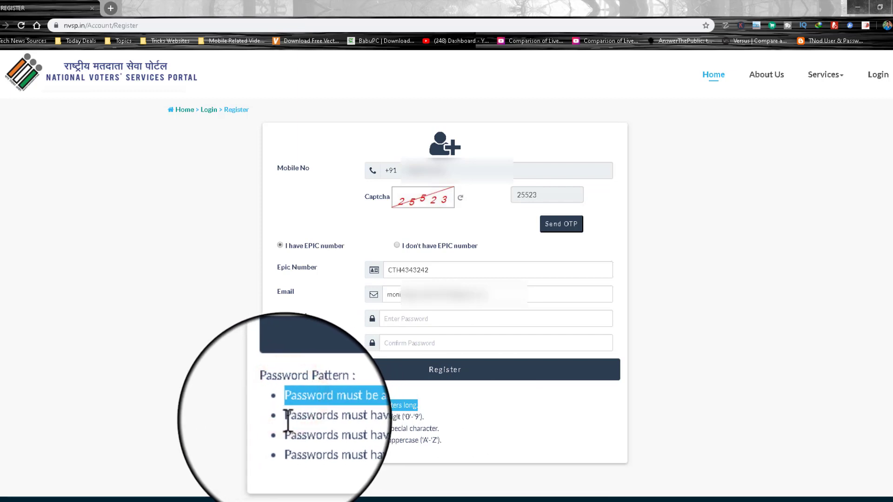
drag(285, 417, 424, 418)
drag(285, 429, 439, 429)
drag(280, 440, 453, 440)
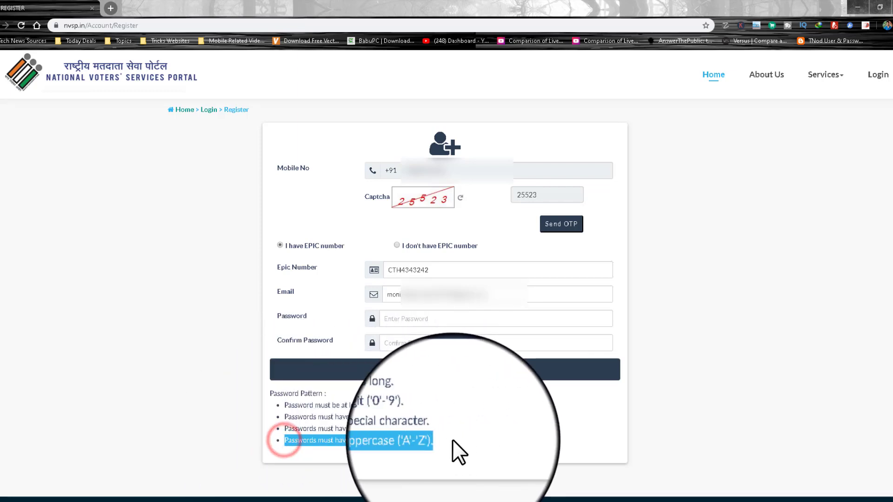
click(453, 439)
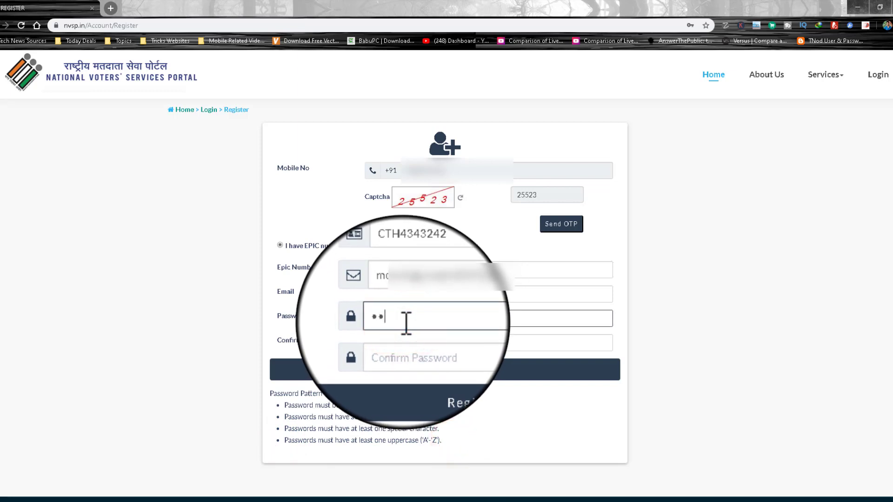
click(406, 321)
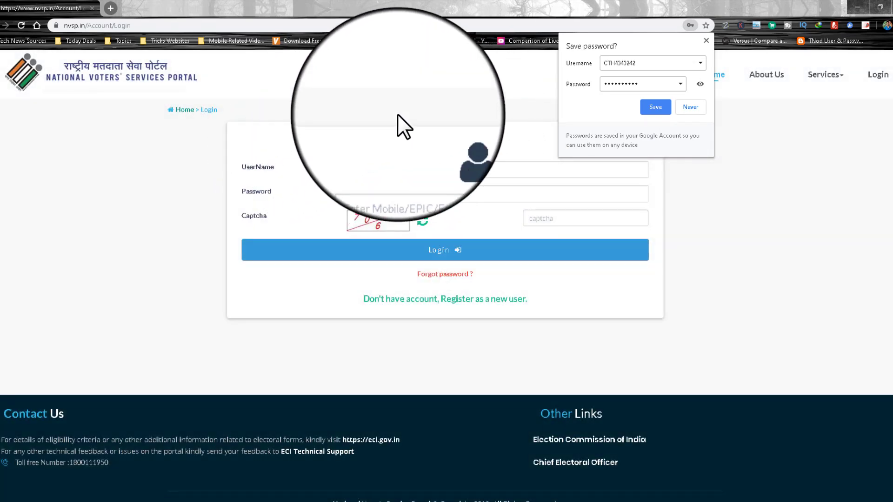
Step: Dismiss the save-password offer and clear the prefilled username on the login page
click(398, 114)
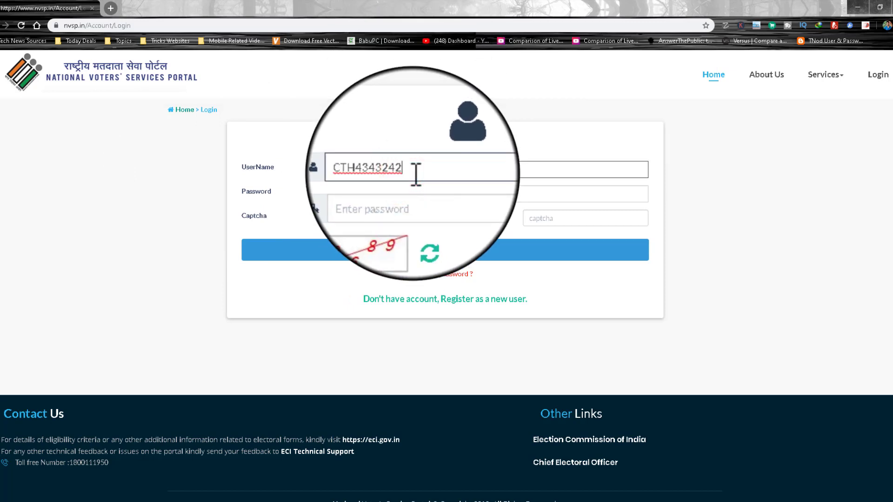
click(400, 194)
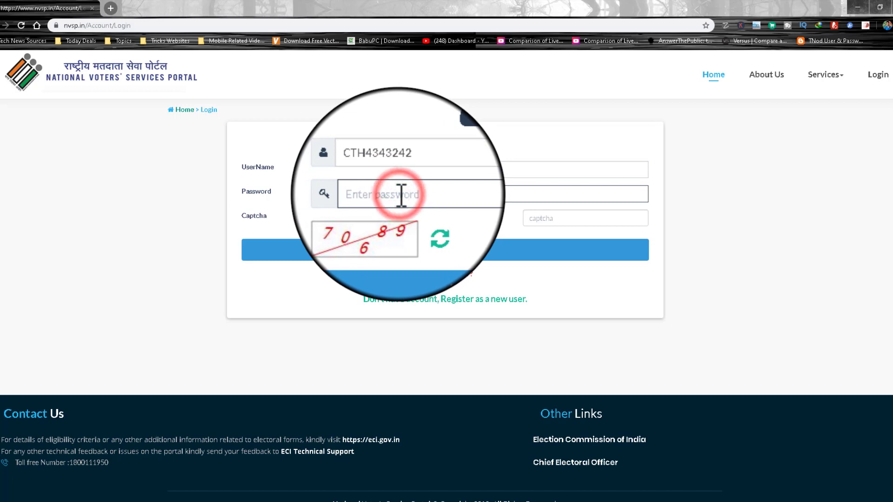
double_click(418, 173)
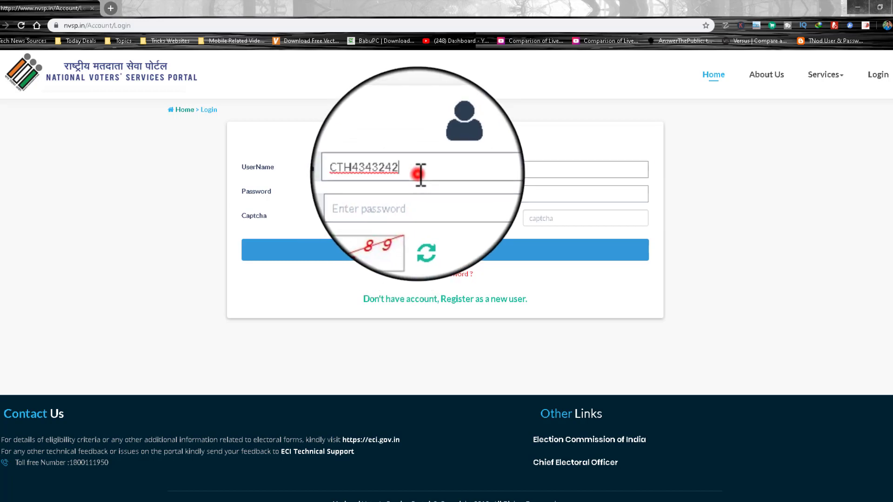
key(BackSpace)
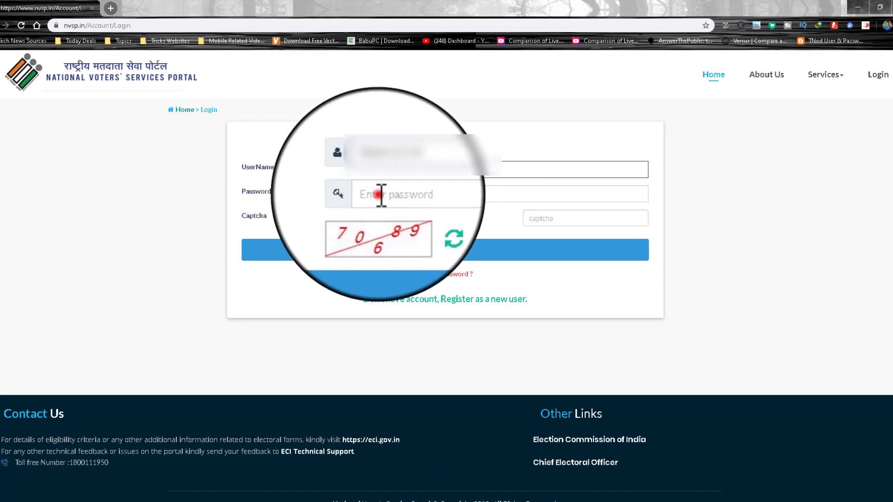
Step: Log in with the account password and captcha, decline saving it, and enter the Electors Verification Programme
click(379, 195)
text(**********)
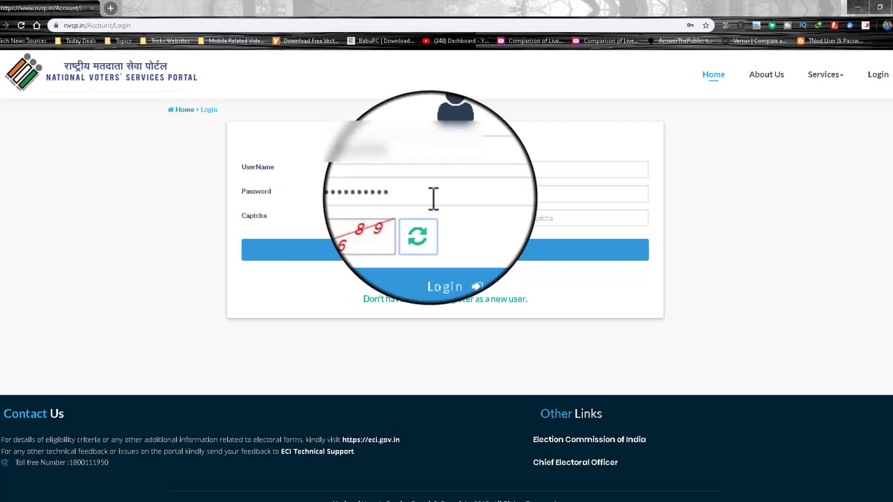
click(568, 221)
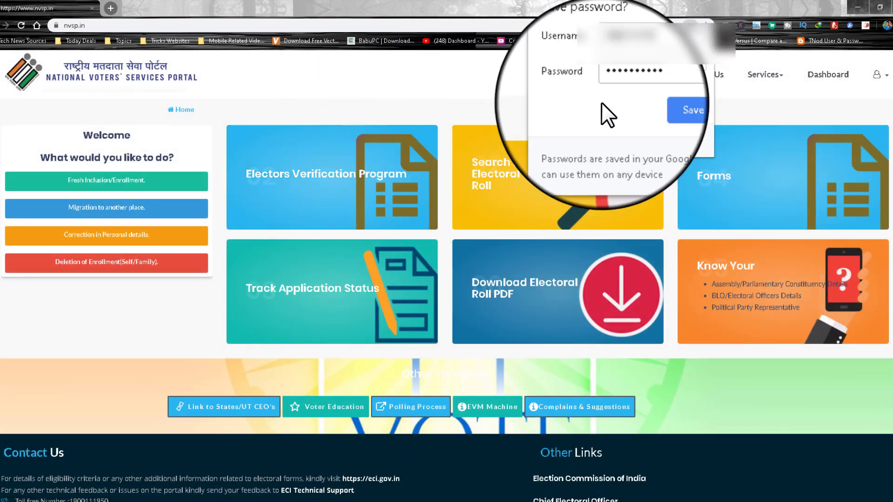
click(689, 107)
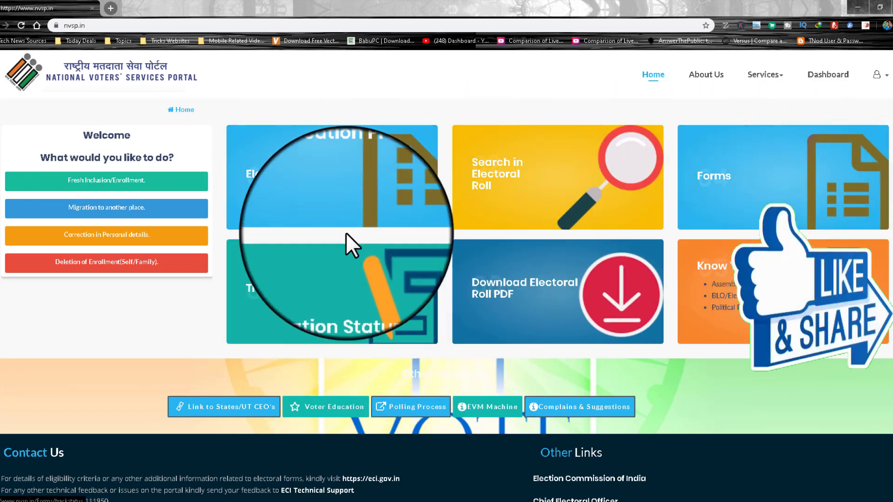
click(329, 176)
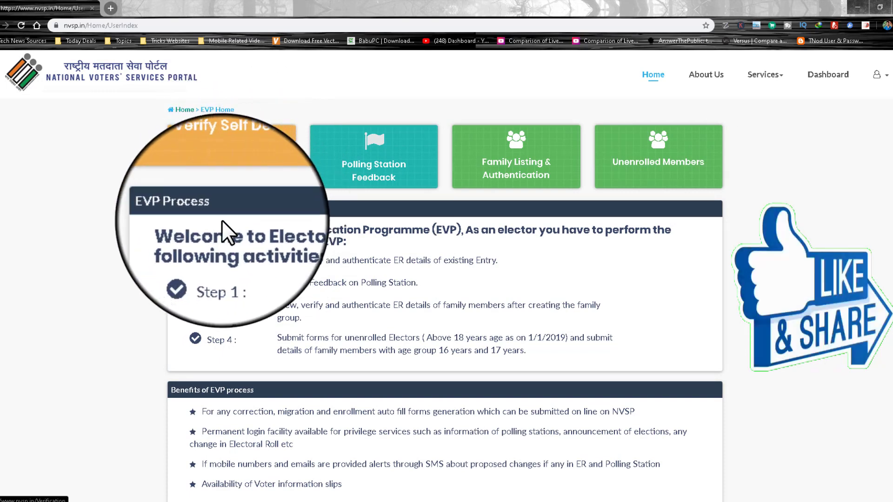
scroll(228, 163, down, 3)
scroll(228, 163, up, 3)
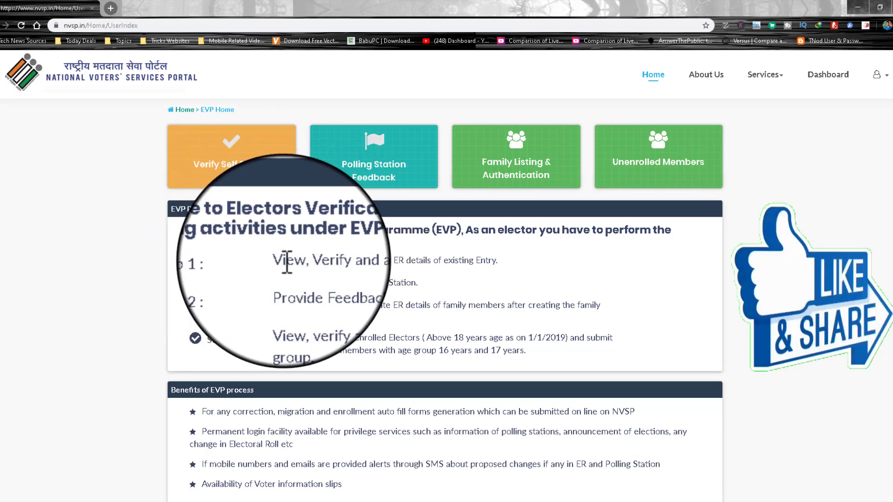
drag(278, 261, 447, 260)
click(495, 260)
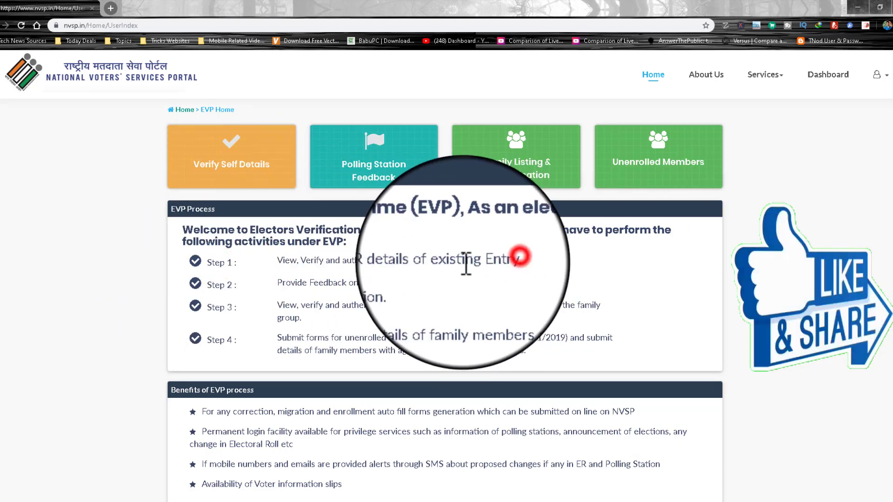
drag(210, 284, 431, 284)
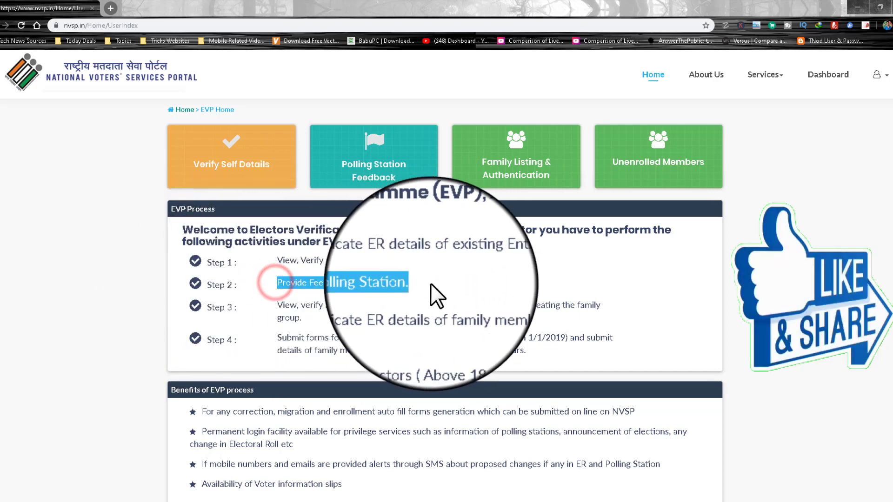
click(430, 283)
drag(210, 311, 599, 305)
click(476, 310)
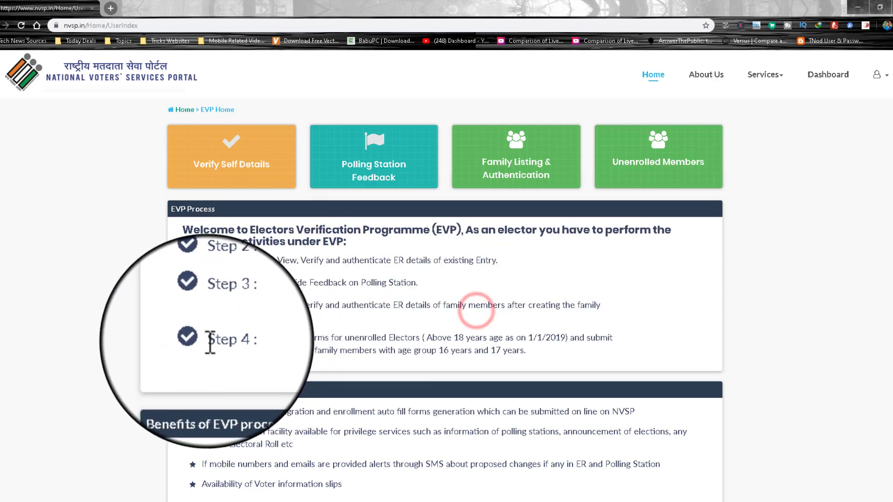
drag(276, 338, 523, 356)
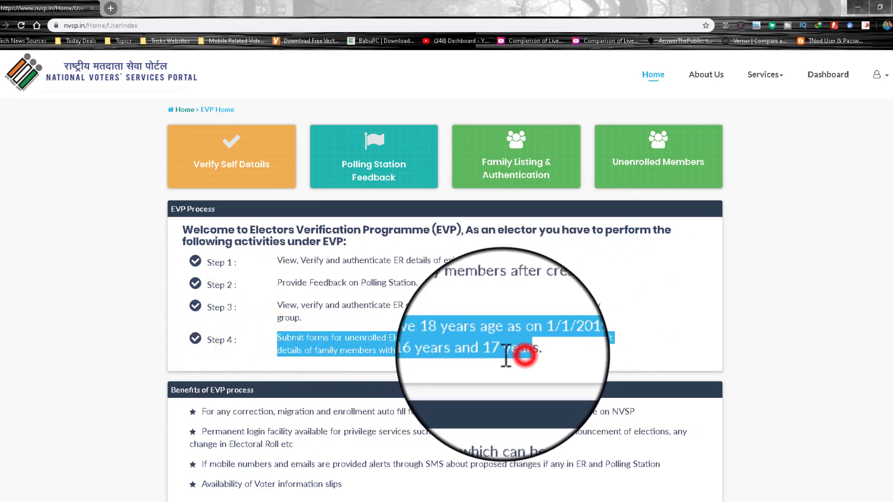
click(523, 356)
drag(206, 285, 431, 283)
drag(208, 308, 510, 320)
click(476, 311)
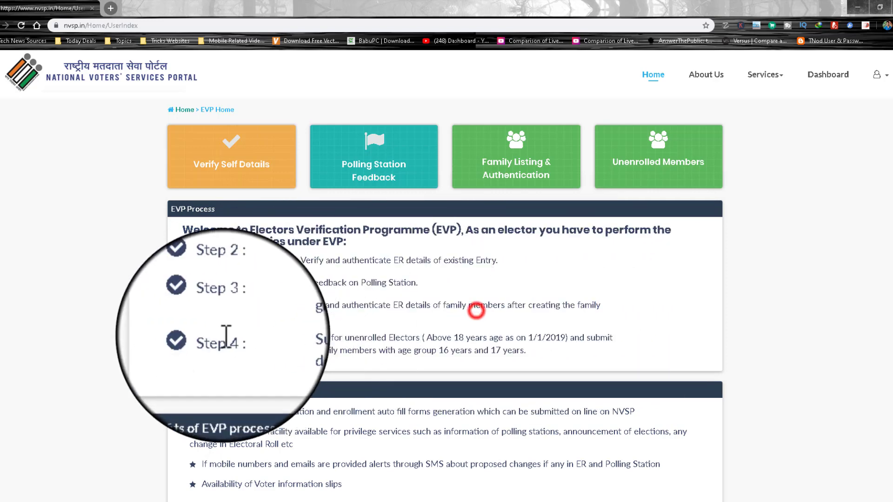
drag(204, 338, 230, 338)
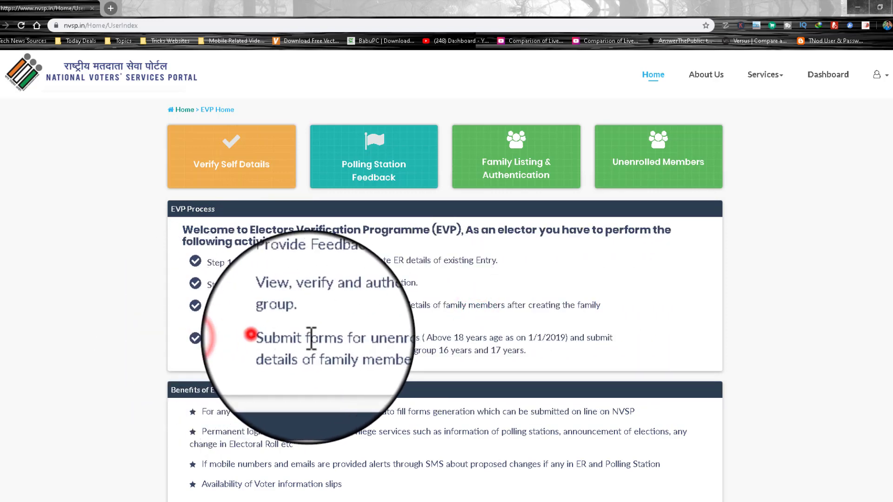
drag(307, 339, 522, 355)
click(492, 346)
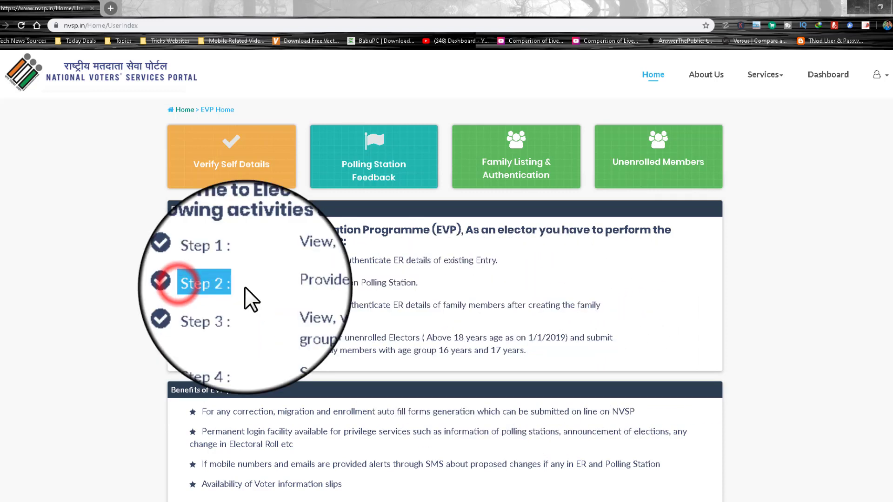
drag(275, 281, 431, 284)
click(431, 283)
drag(281, 306, 595, 307)
click(449, 334)
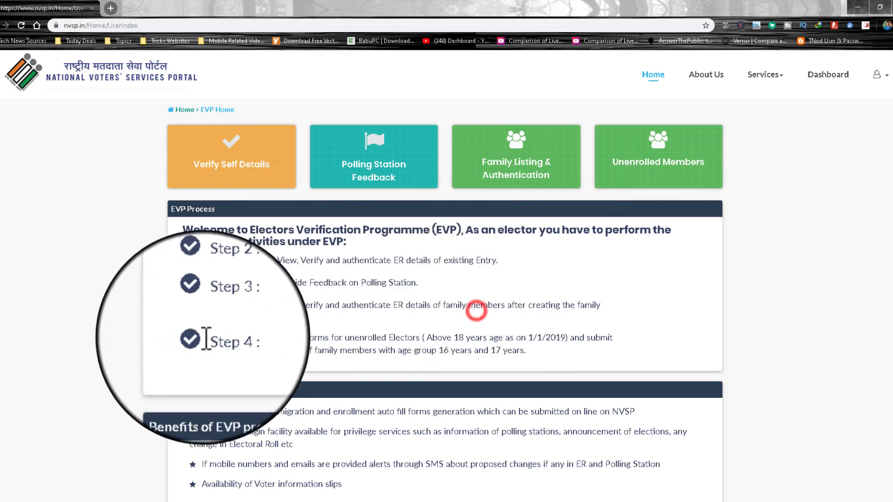
drag(208, 339, 523, 363)
click(242, 340)
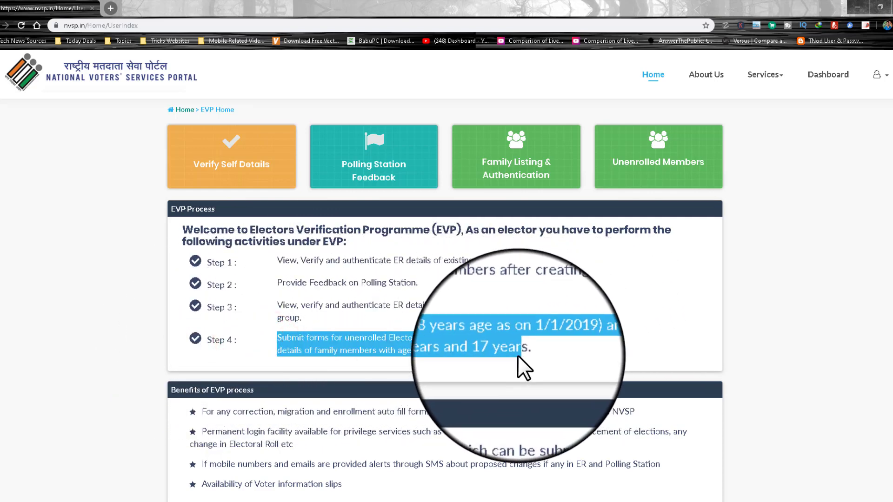
click(524, 356)
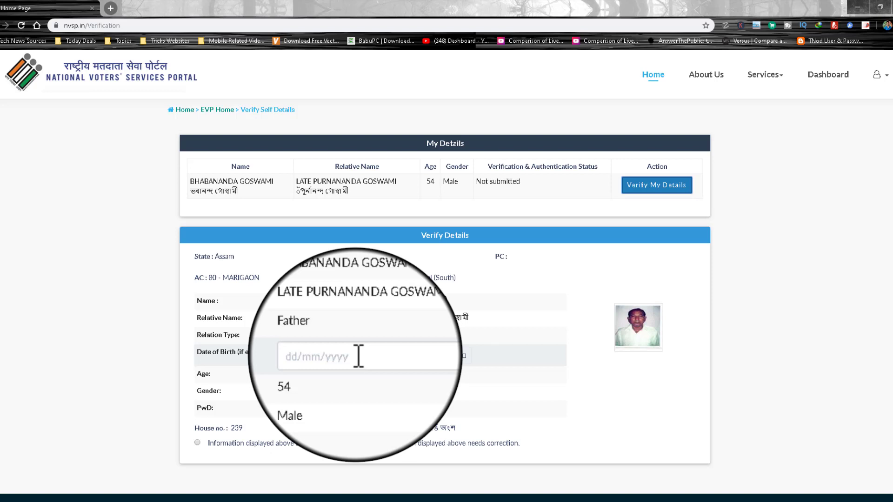
Step: Set the date of birth to 01/01/1961 in the datepicker
click(419, 356)
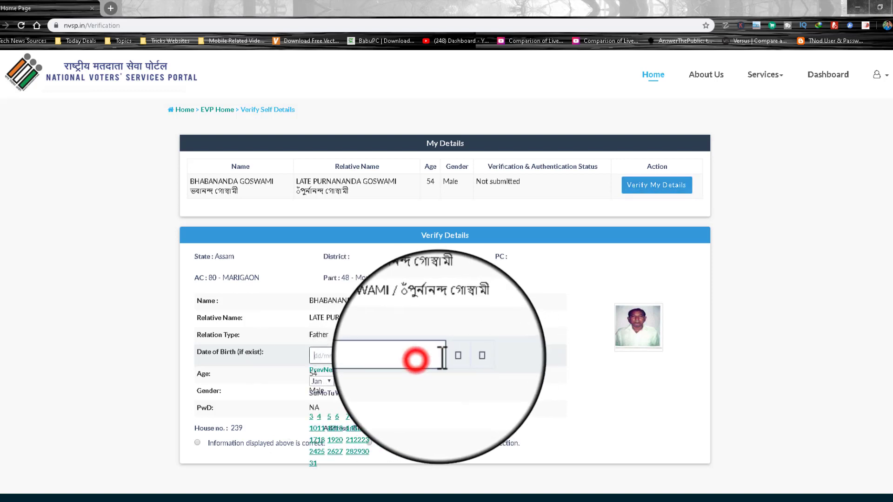
click(352, 381)
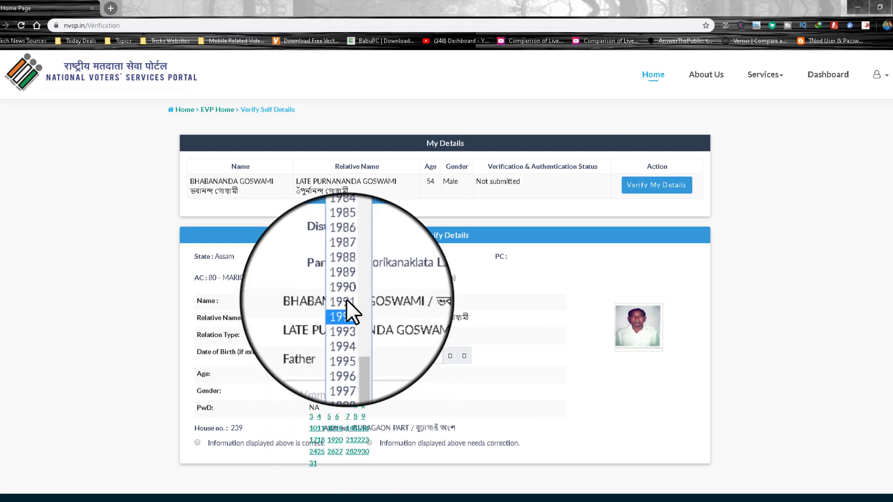
scroll(351, 273, up, 8)
click(347, 236)
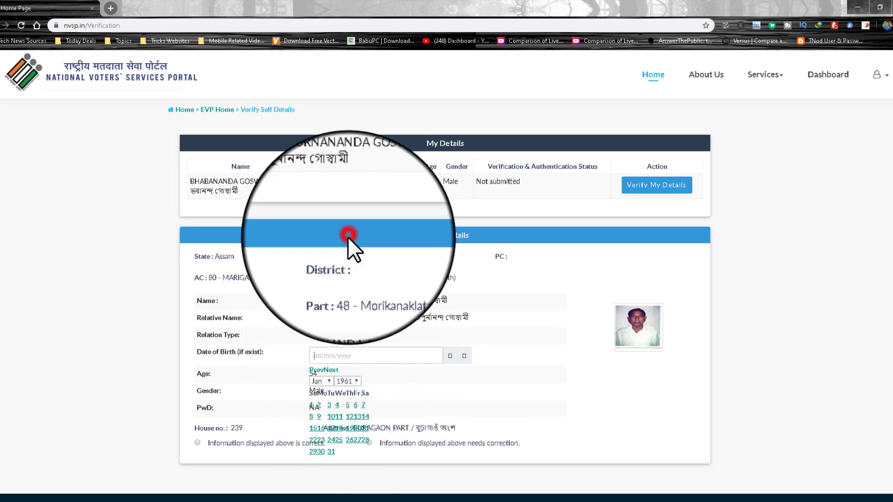
click(311, 407)
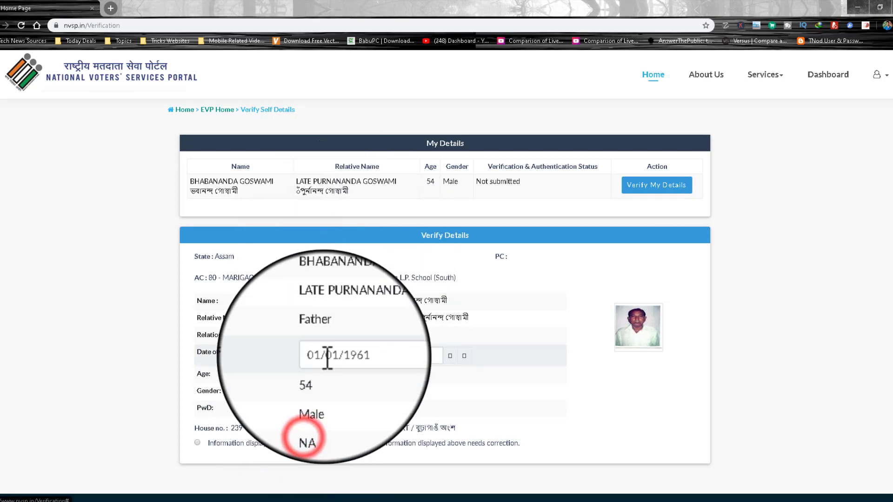
scroll(432, 377, down, 1)
click(434, 380)
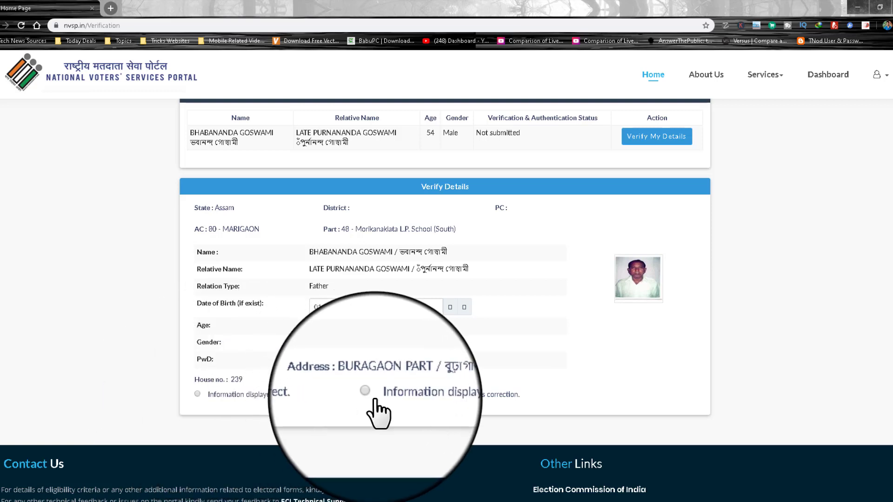
scroll(321, 367, up, 1)
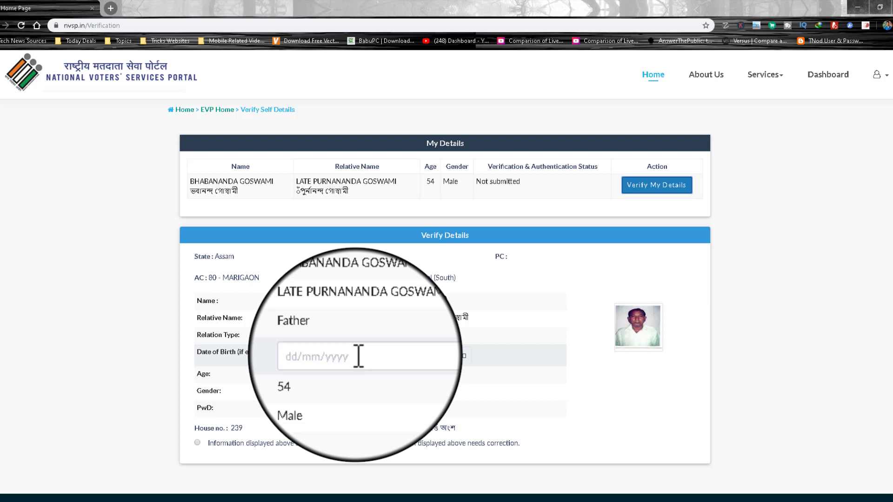
Step: Mark the displayed self details as 'Information displayed above is correct'
scroll(363, 381, down, 1)
click(369, 394)
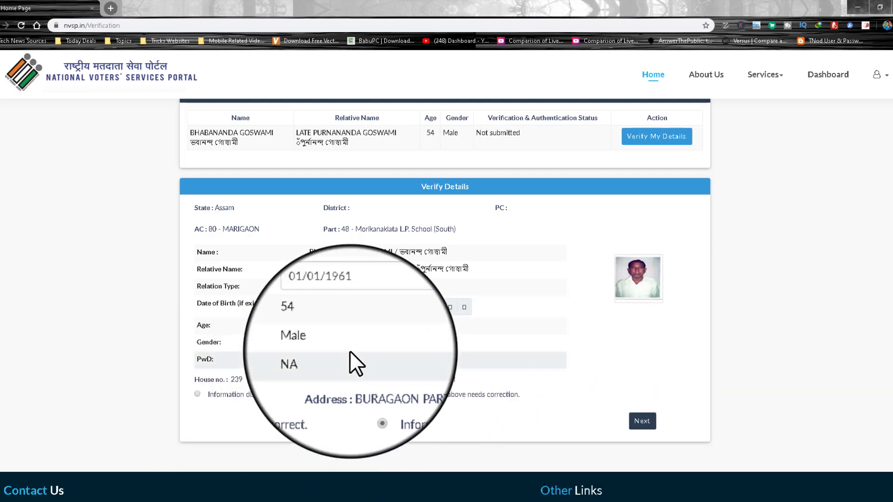
click(197, 394)
Step: Choose Pan Card as document type, upload the PAN card image, and submit
scroll(199, 394, down, 3)
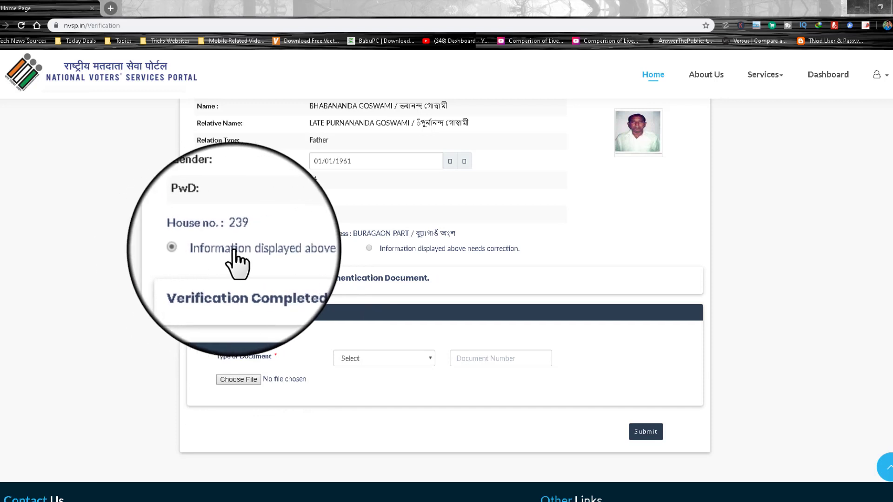
drag(196, 279, 423, 278)
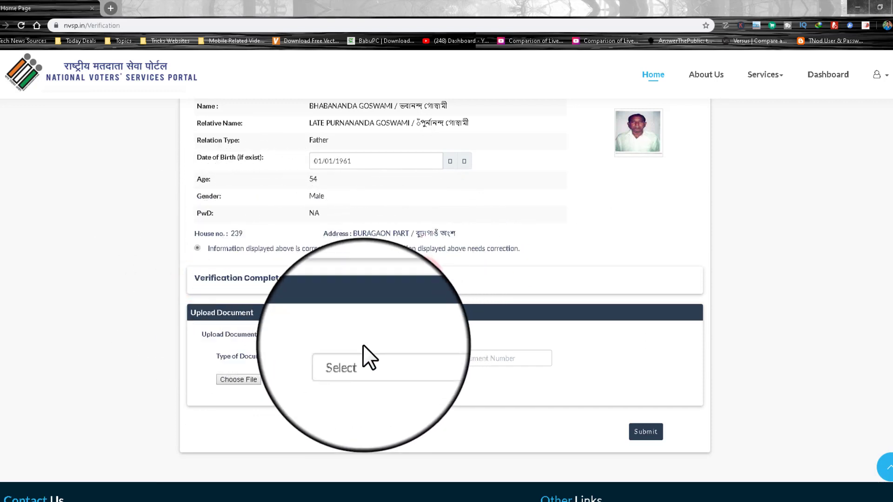
click(354, 359)
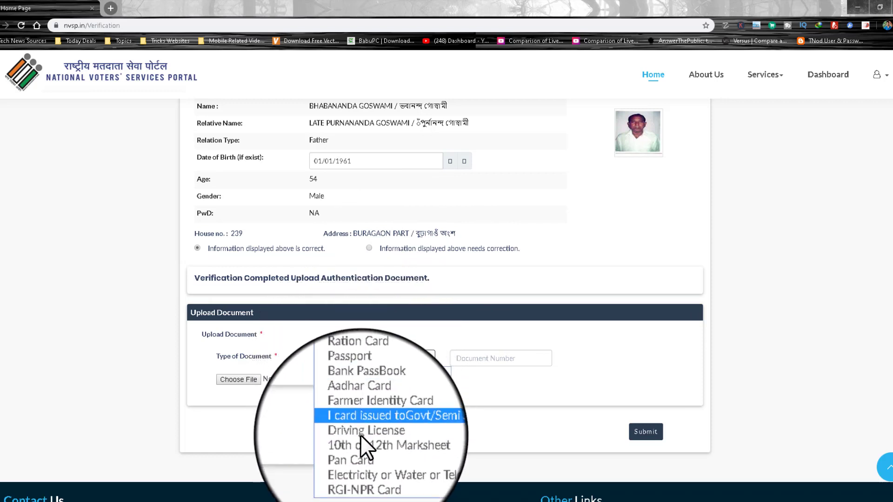
click(360, 451)
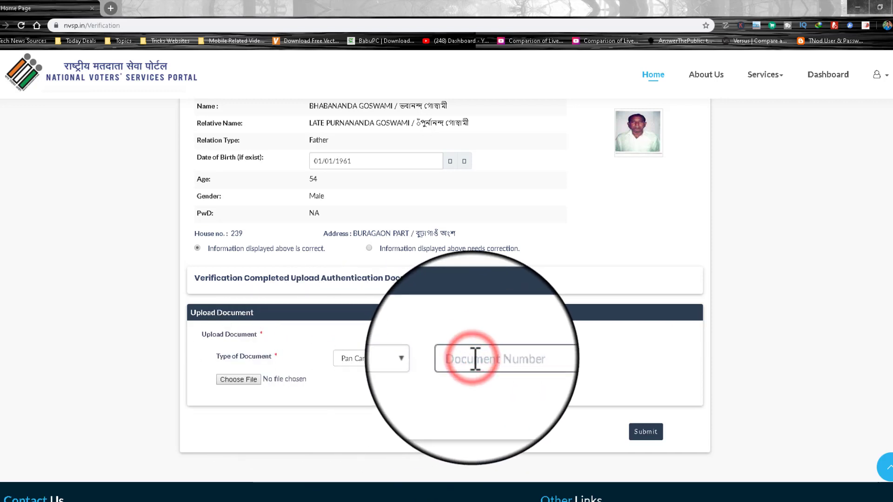
click(230, 382)
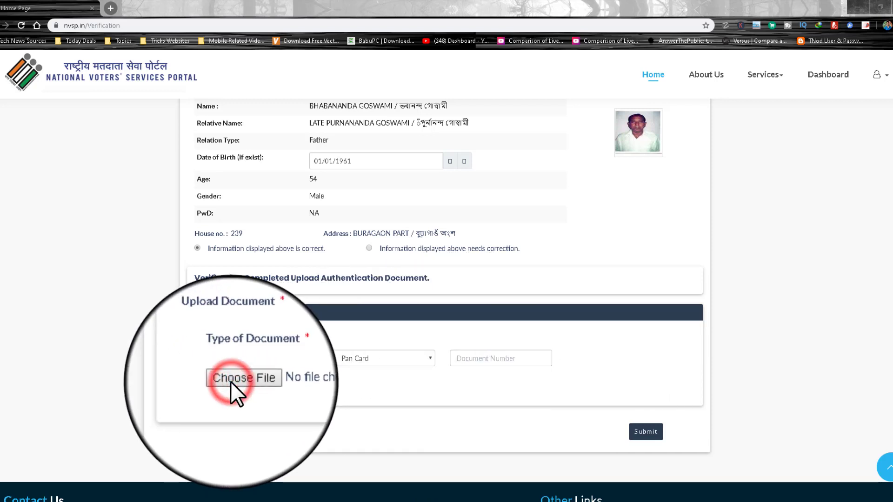
double_click(259, 92)
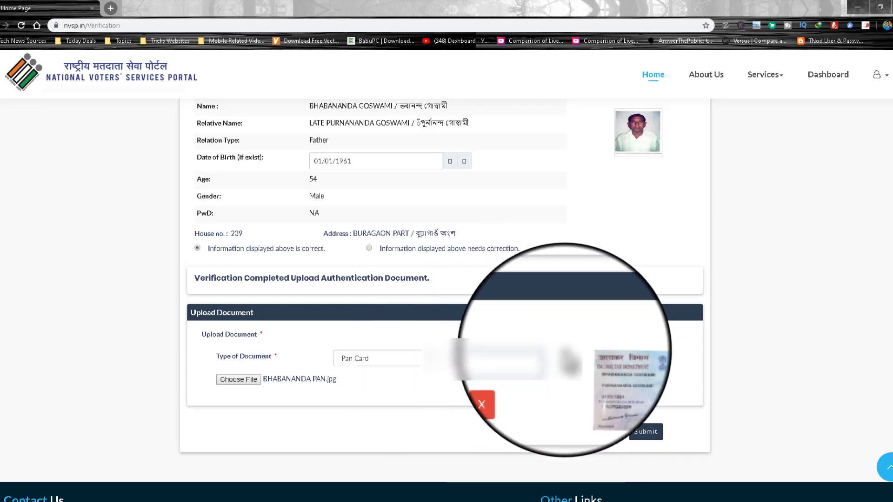
click(646, 435)
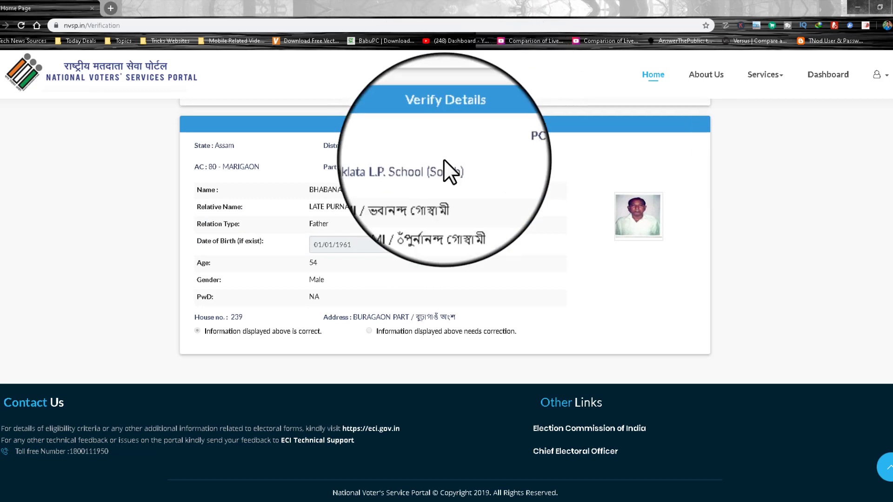
Step: Return home and go to Polling Station Feedback under the Electors Verification Programme
scroll(566, 202, up, 2)
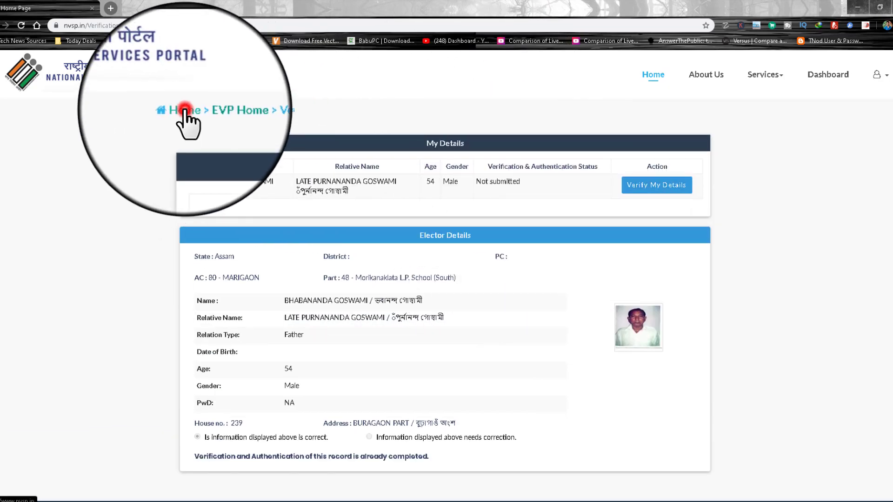
click(185, 109)
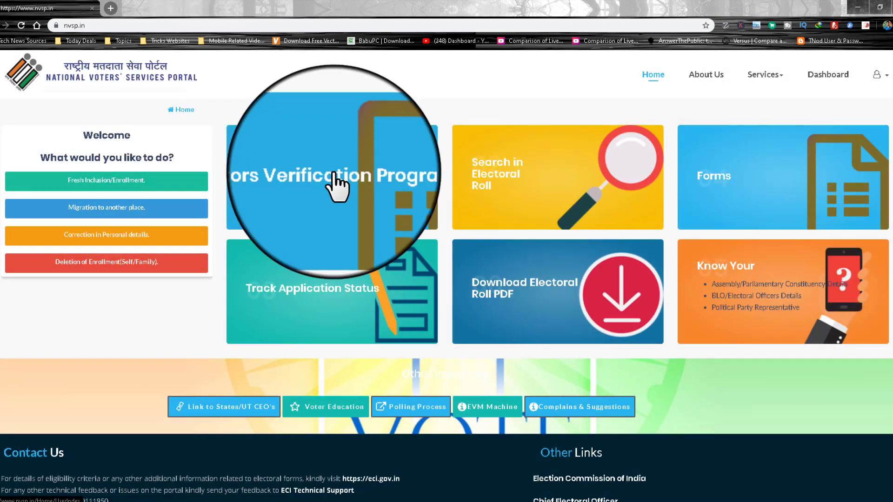
click(333, 173)
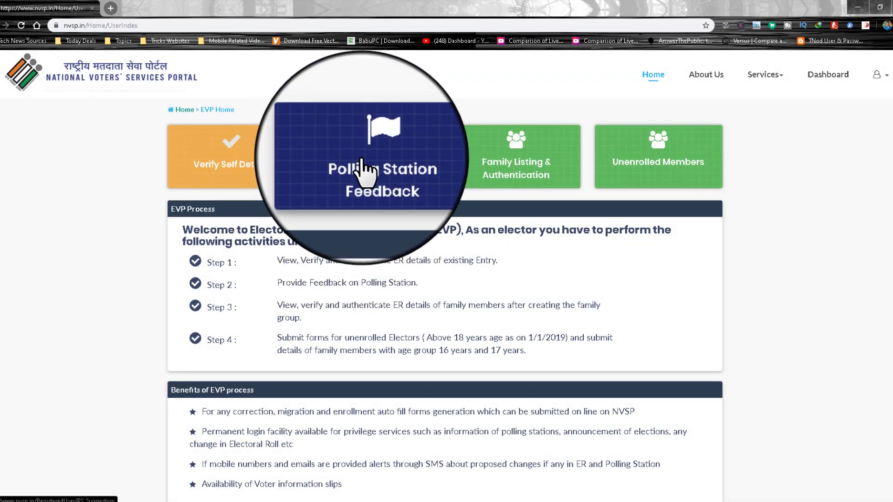
click(361, 159)
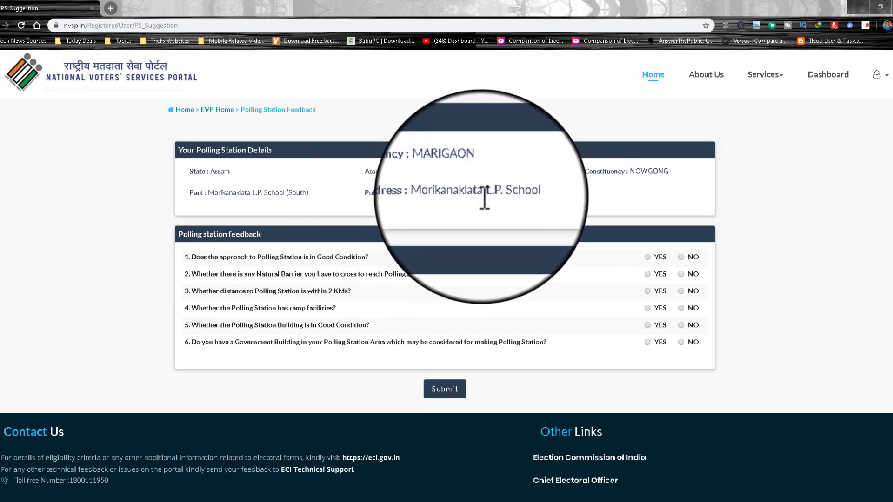
Step: Answer the feedback questions: YES for 1, 3, 4 and 5, NO for 2 and 6
click(647, 257)
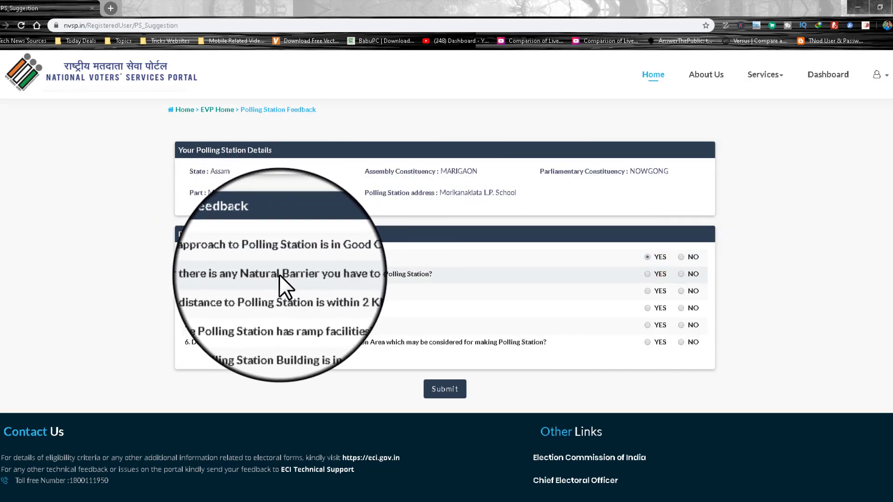
click(681, 274)
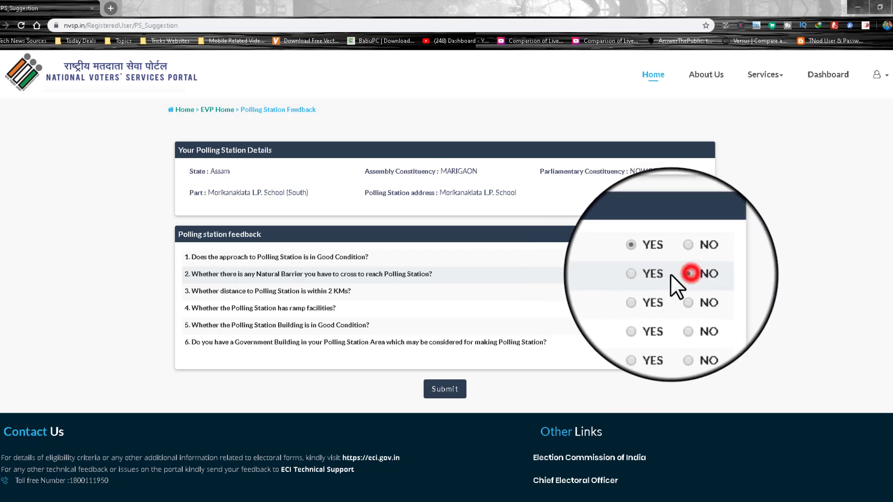
click(647, 291)
click(647, 308)
click(647, 325)
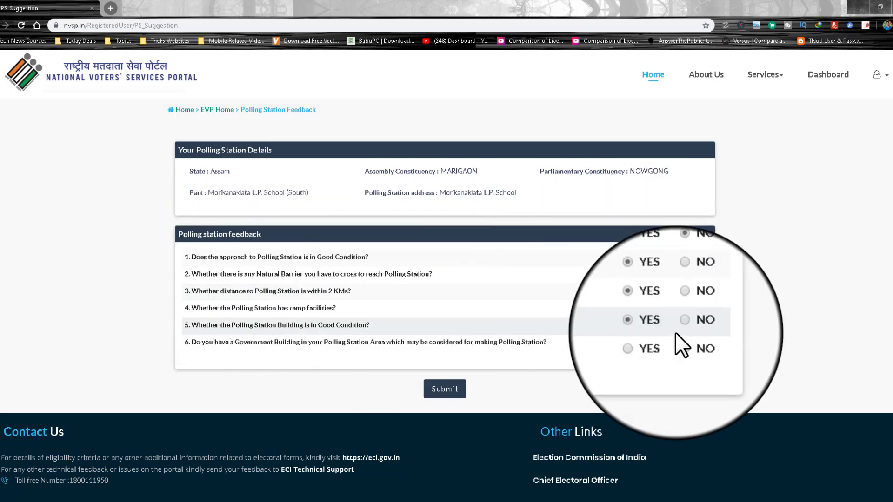
click(682, 341)
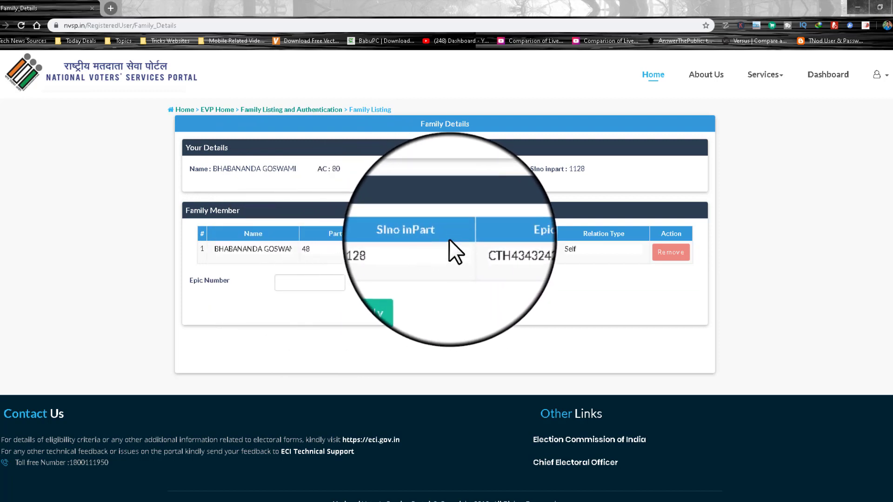
drag(220, 250, 291, 249)
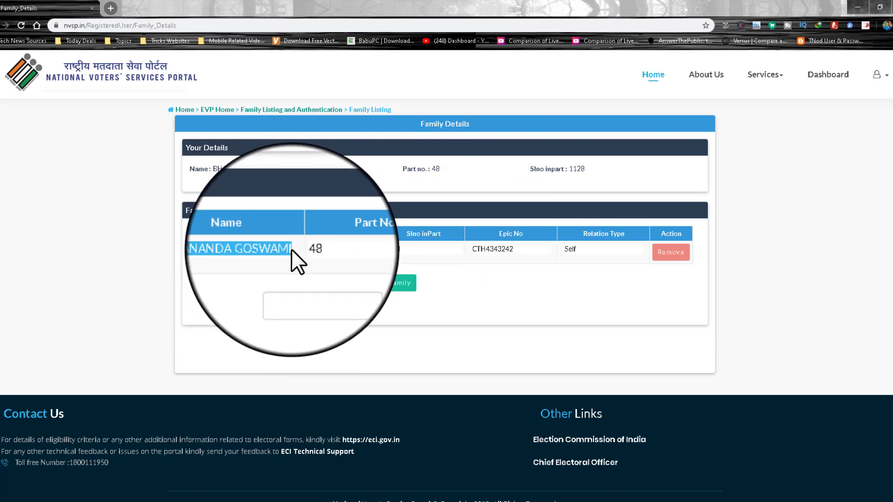
click(291, 249)
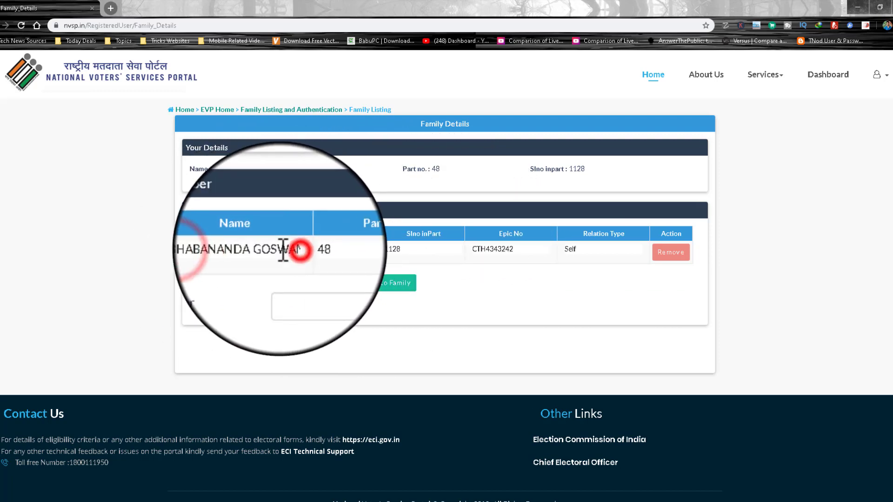
click(470, 250)
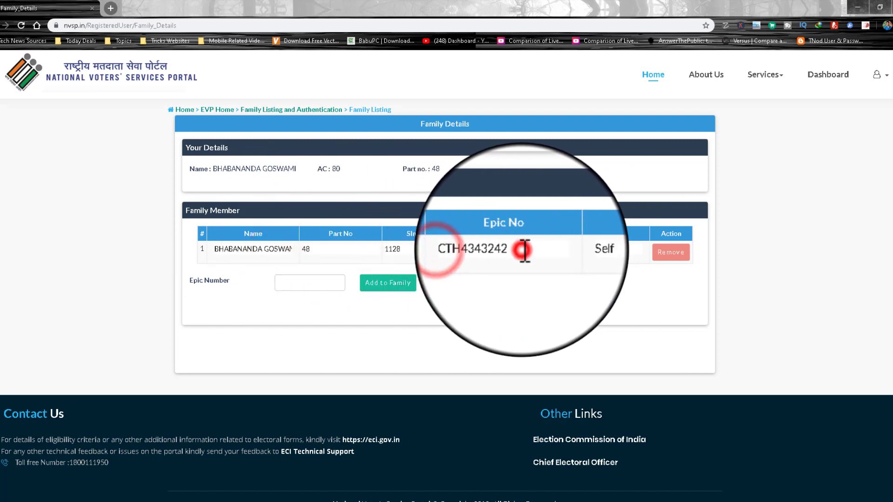
click(321, 278)
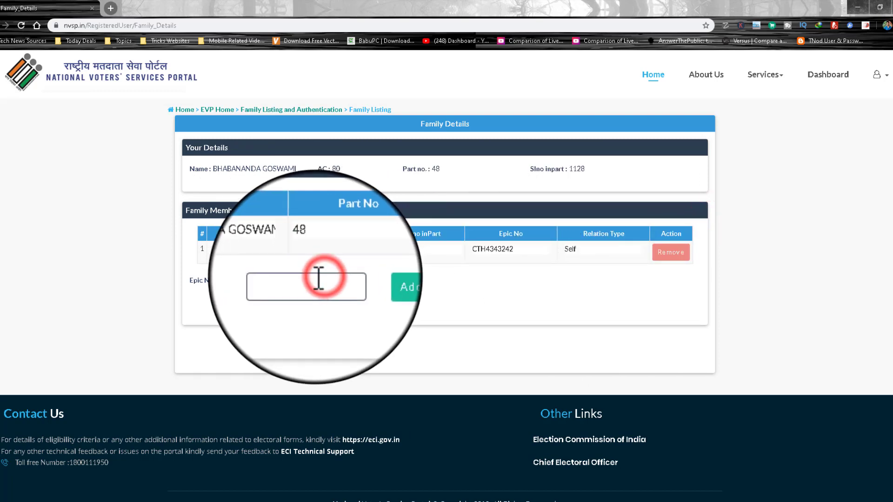
click(323, 278)
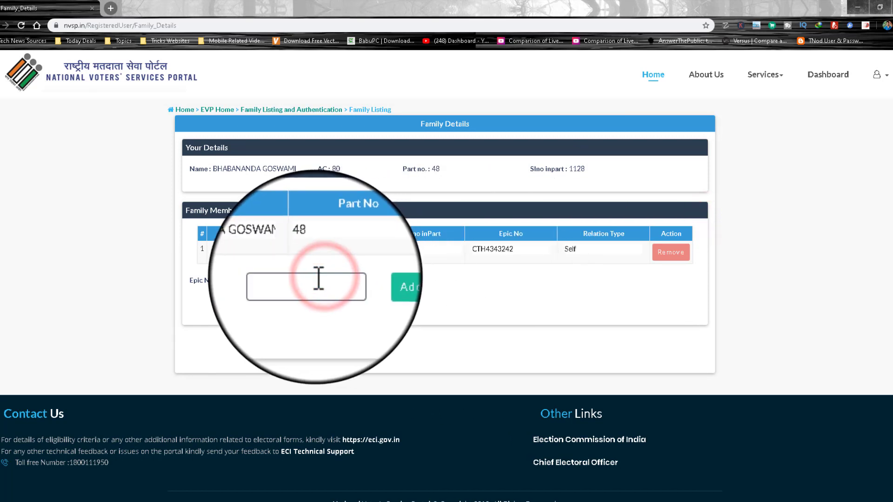
click(319, 278)
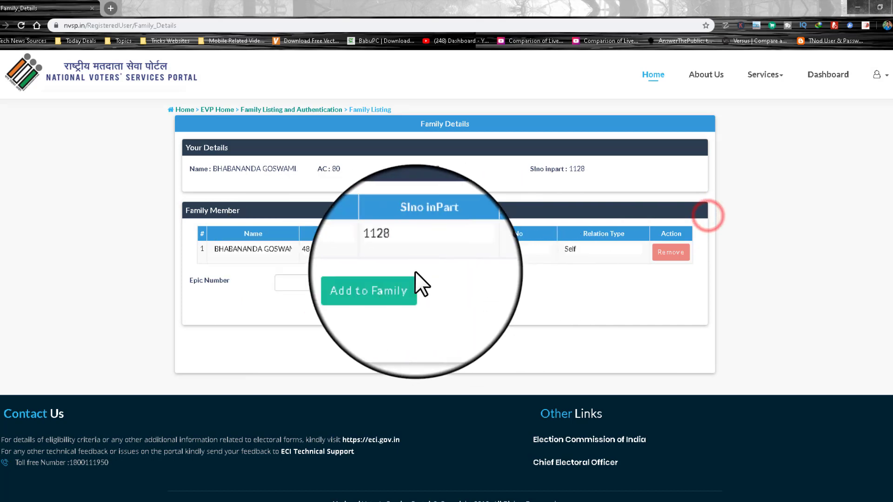
click(322, 277)
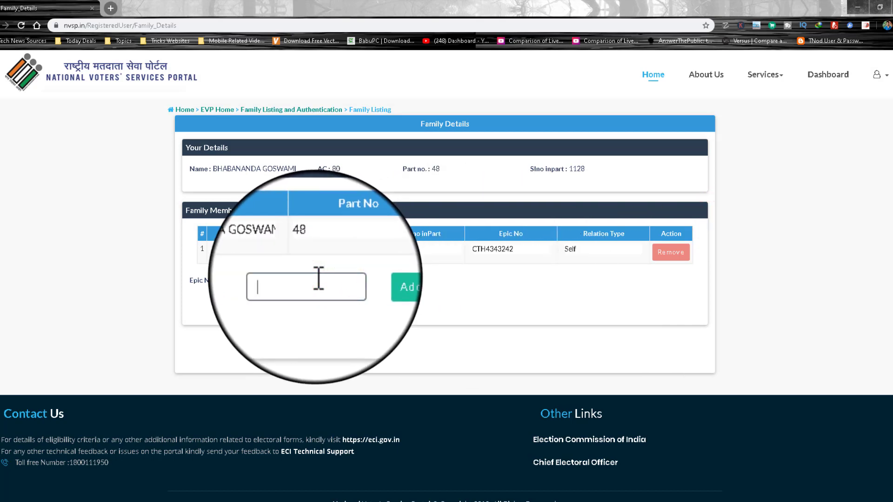
Step: Look up the wife's EPIC record, set relation type to Wife, and add her as a member
click(379, 284)
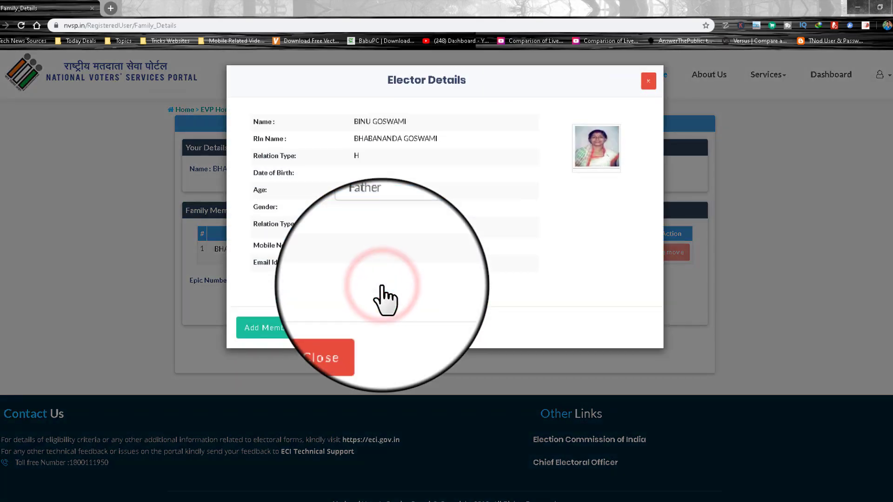
click(401, 227)
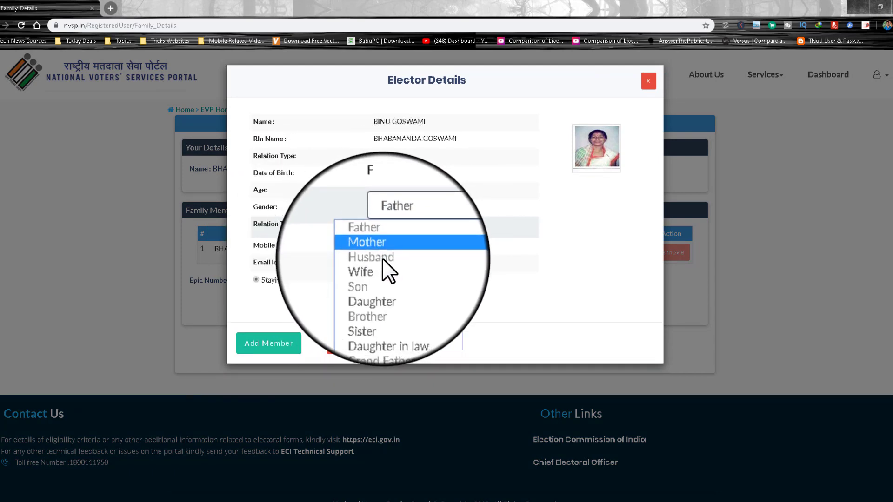
click(382, 262)
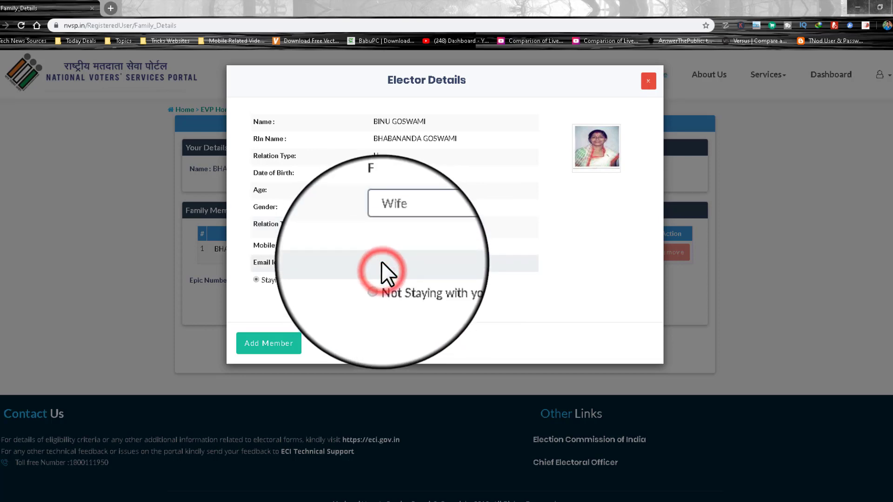
click(278, 342)
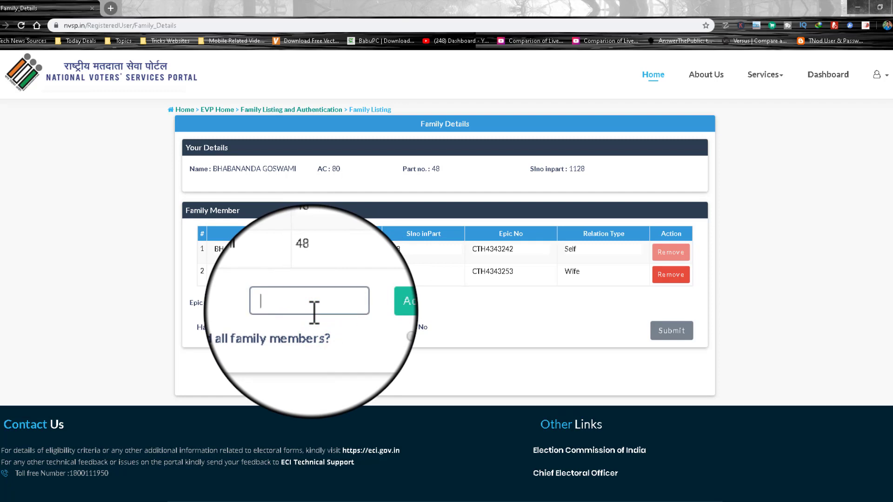
Step: Answer Yes to having added all family members and submit the two-member list
click(413, 327)
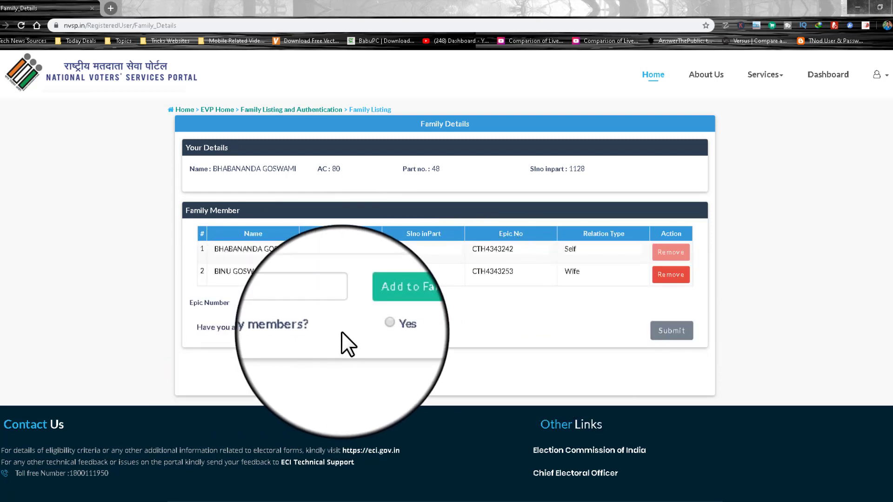
click(370, 326)
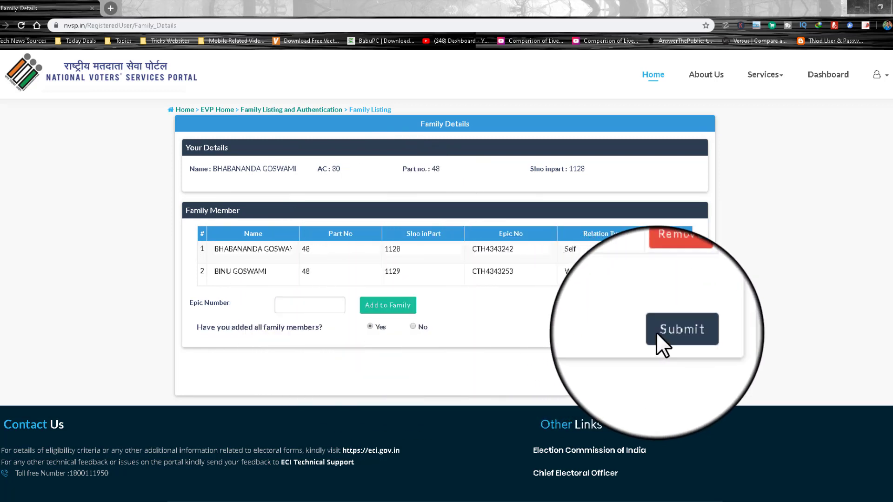
click(672, 330)
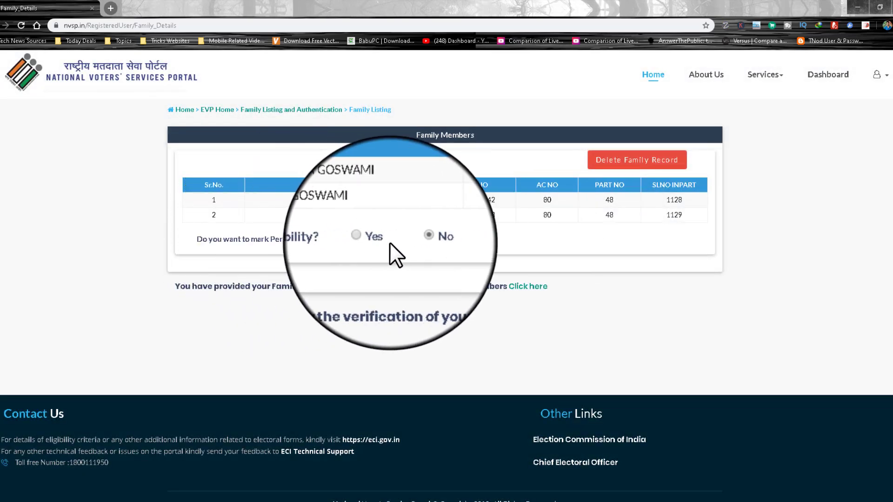
Step: Leave disability on No and follow 'Click here' to the family members' verification page
click(413, 238)
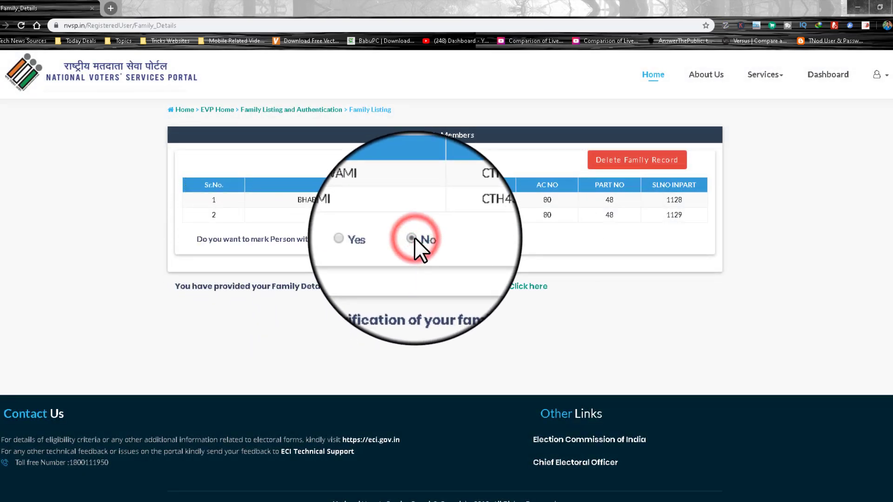
click(413, 238)
click(413, 238)
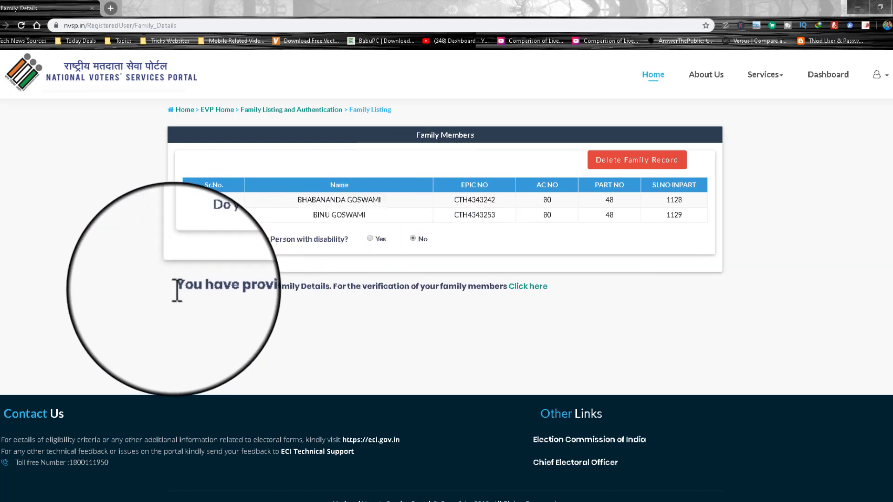
drag(173, 288, 448, 289)
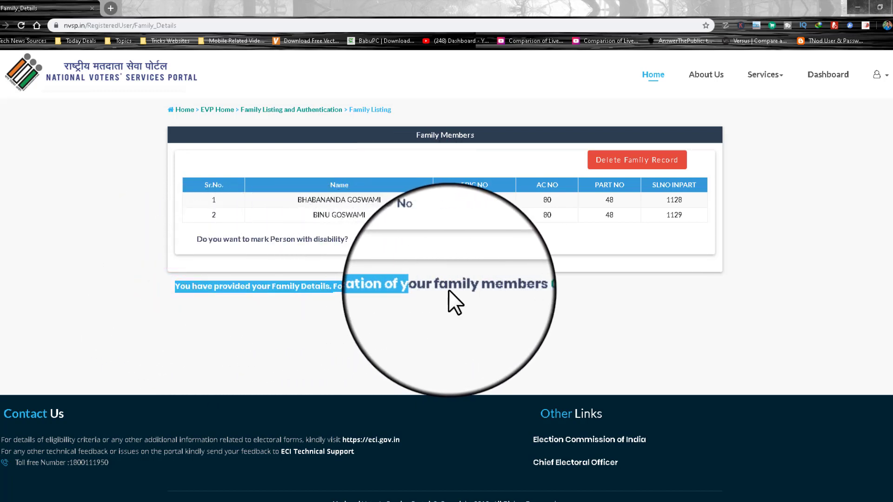
click(479, 289)
click(412, 241)
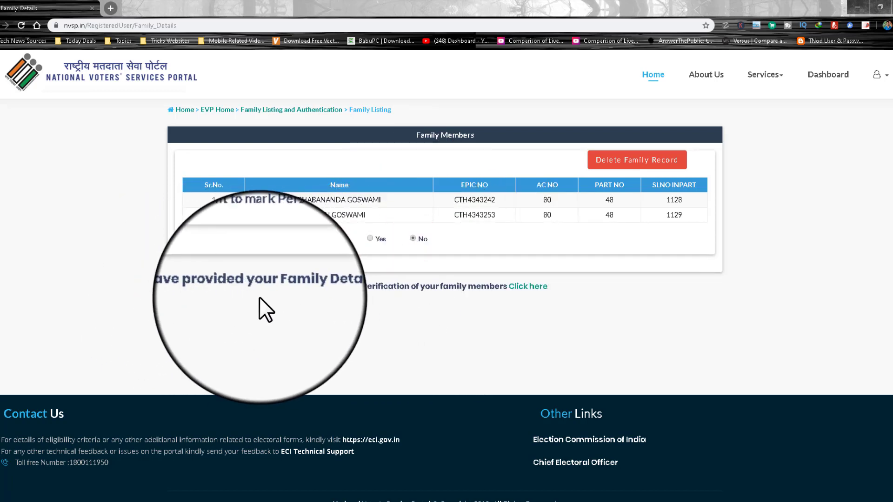
drag(172, 288, 449, 289)
click(479, 289)
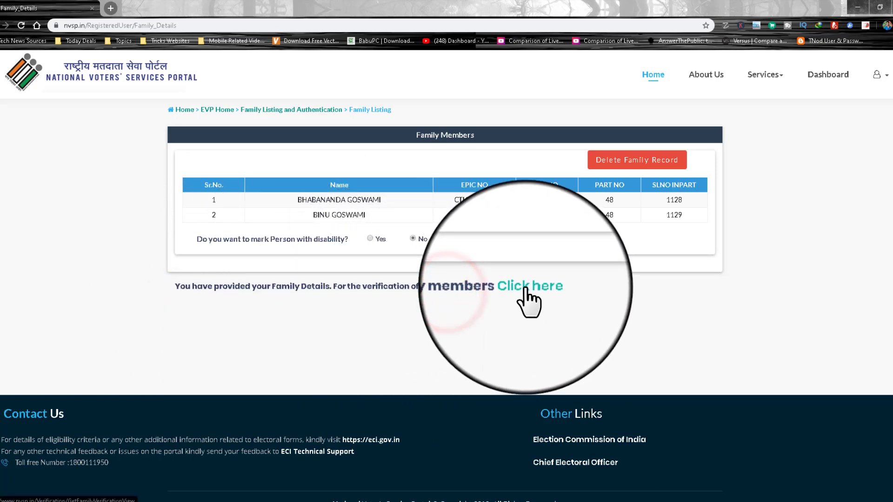
click(479, 289)
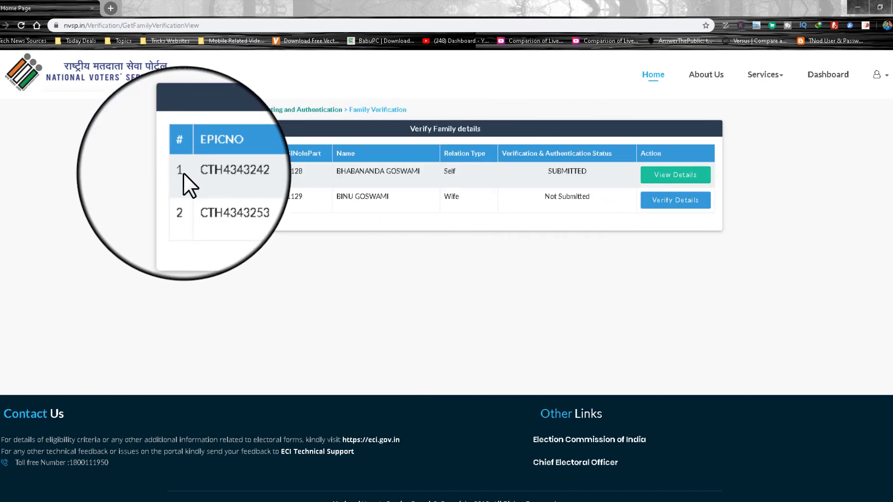
drag(175, 171, 596, 170)
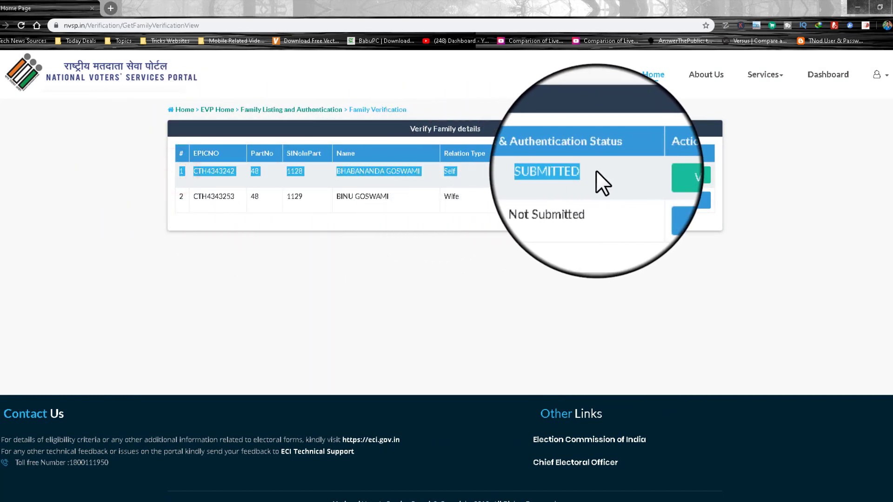
click(605, 171)
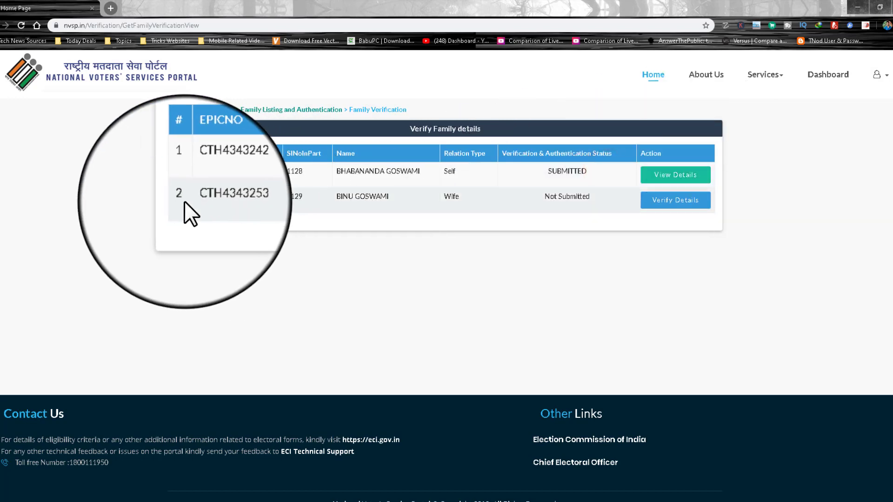
drag(178, 199, 596, 199)
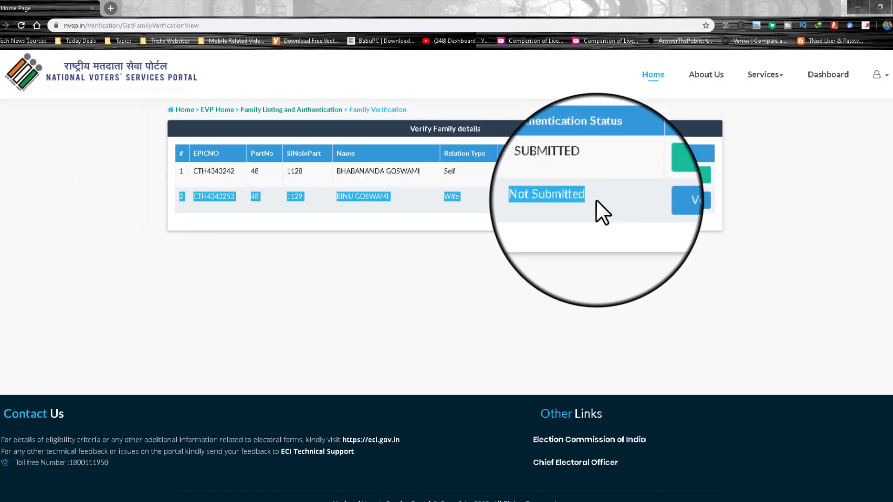
click(596, 199)
Step: Open the wife's row-2 Verify Details form and review her name, relative and relation type
click(669, 205)
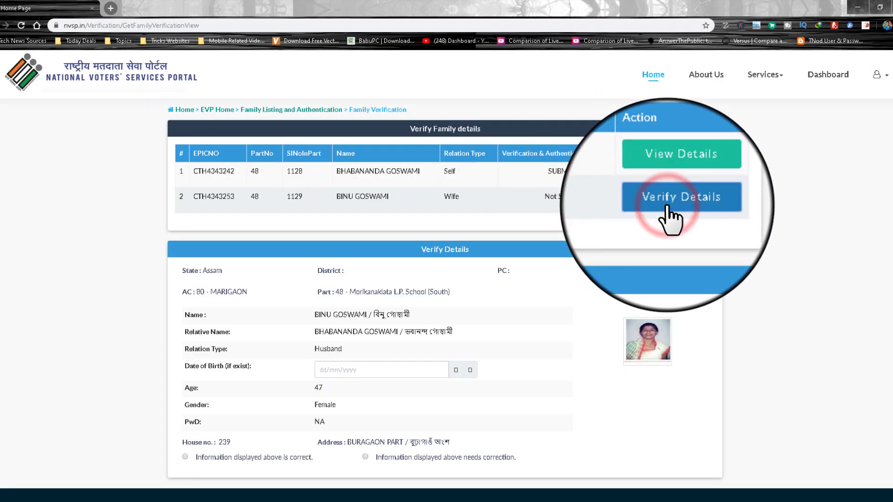
scroll(445, 300, down, 3)
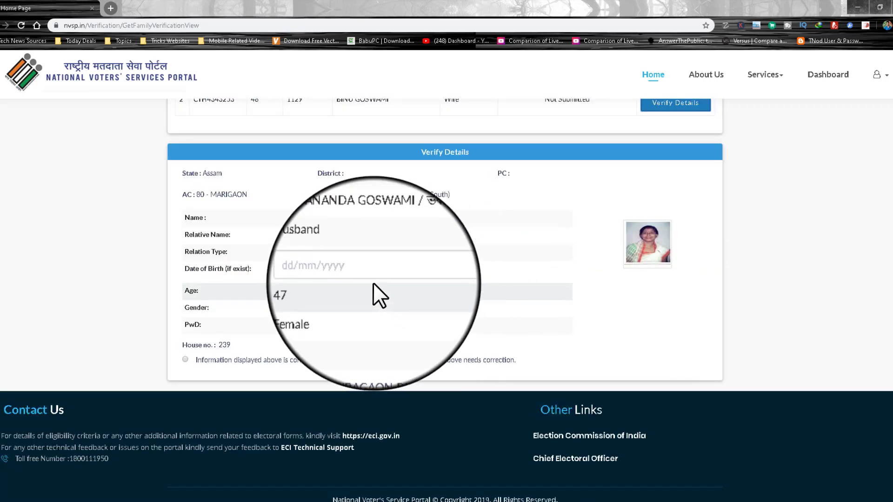
drag(320, 220, 403, 214)
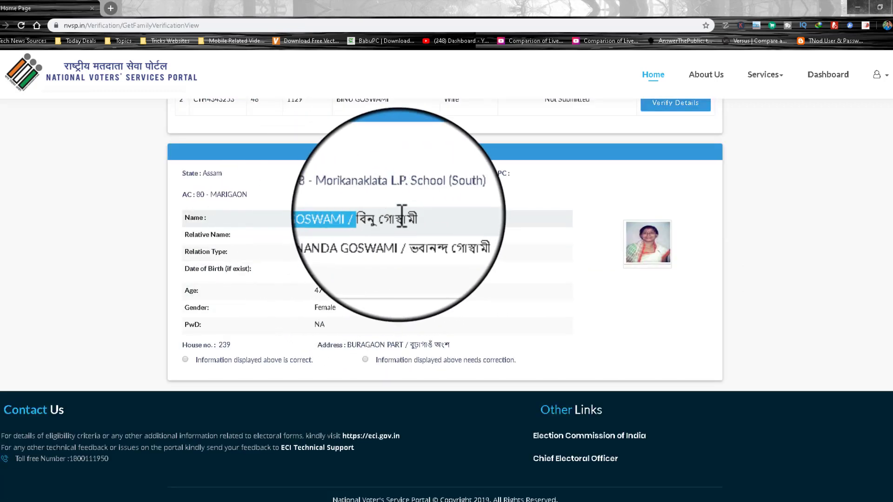
click(409, 213)
drag(308, 234, 437, 235)
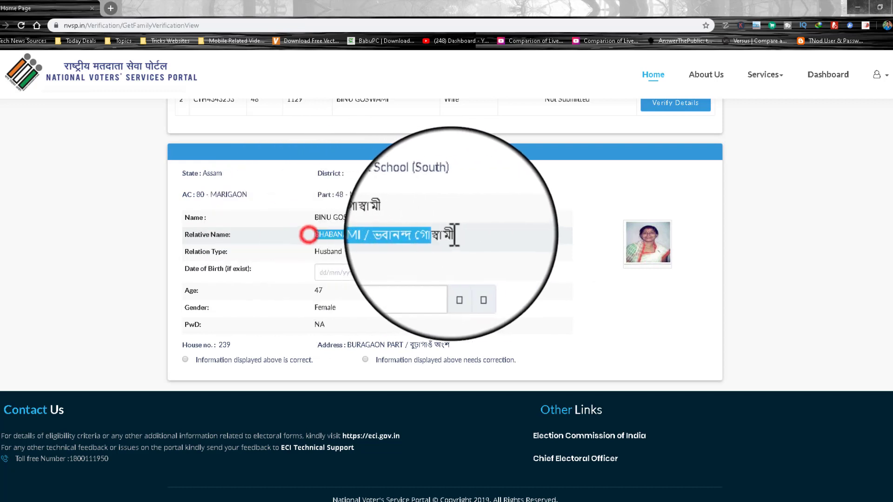
drag(308, 251, 389, 250)
click(393, 250)
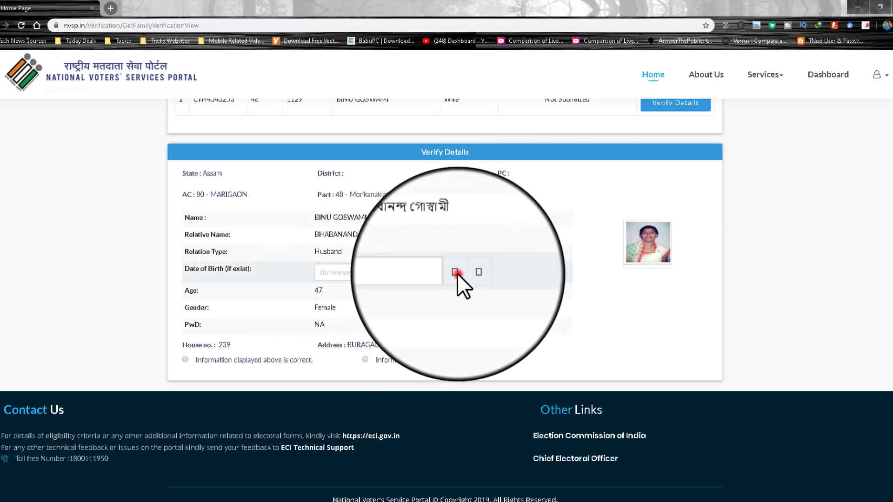
Step: Set the wife's date of birth to 01/01/1970 in the datepicker and mark the information correct
click(478, 273)
click(428, 275)
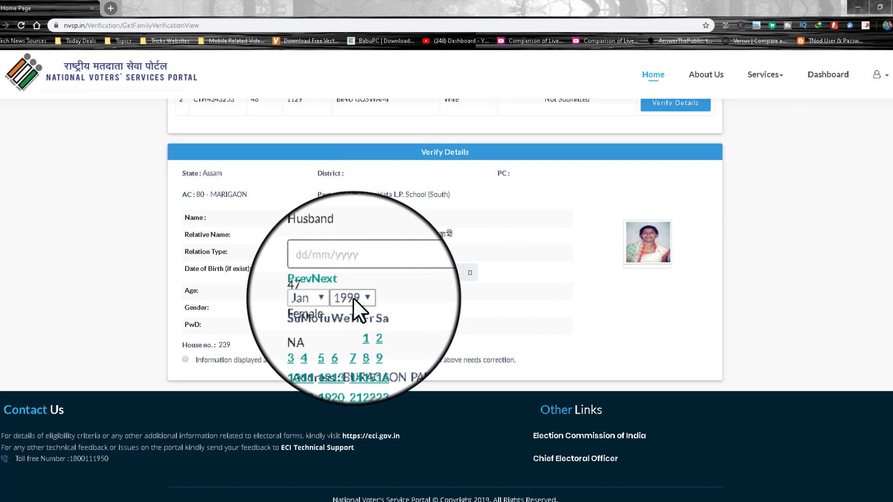
click(353, 297)
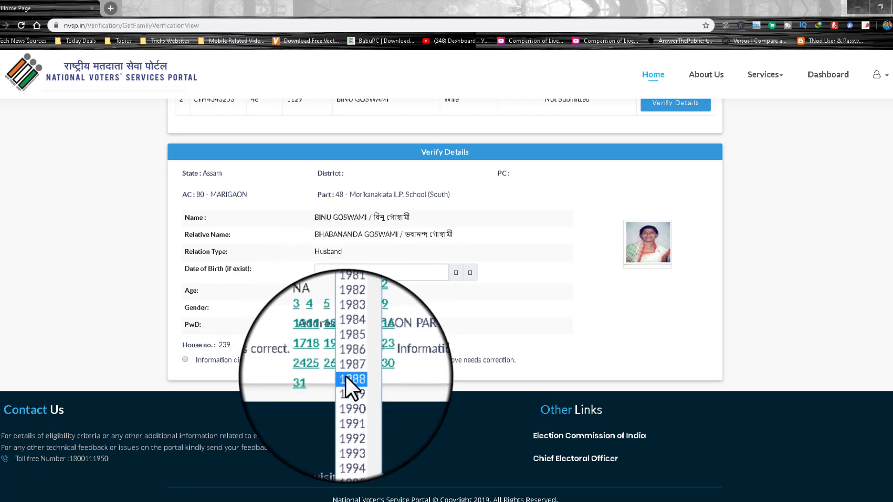
scroll(346, 376, up, 2)
scroll(345, 376, up, 4)
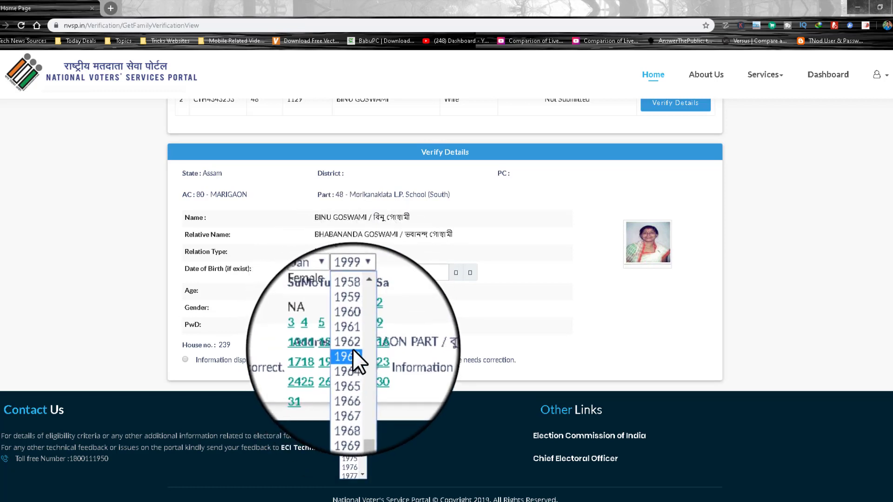
click(350, 411)
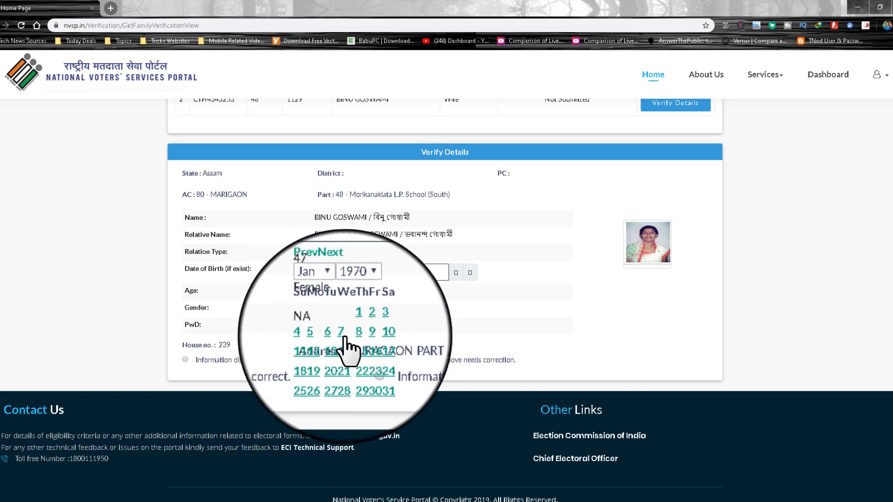
click(352, 321)
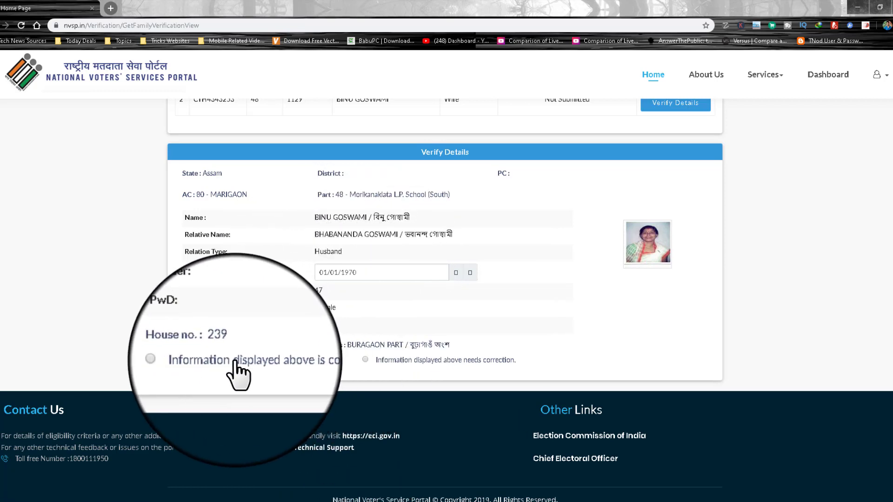
click(261, 362)
Step: Select 'Information displayed above is correct' for the wife's details
click(186, 359)
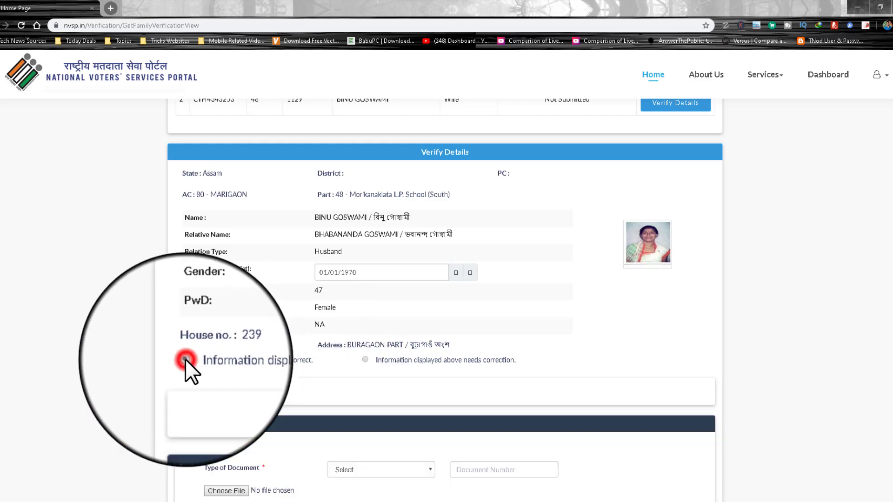
scroll(186, 360, down, 4)
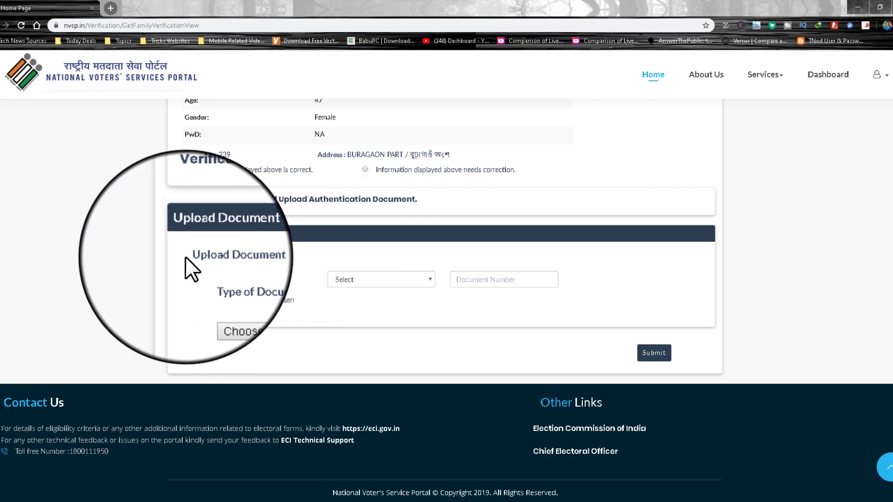
drag(185, 256, 242, 256)
click(256, 256)
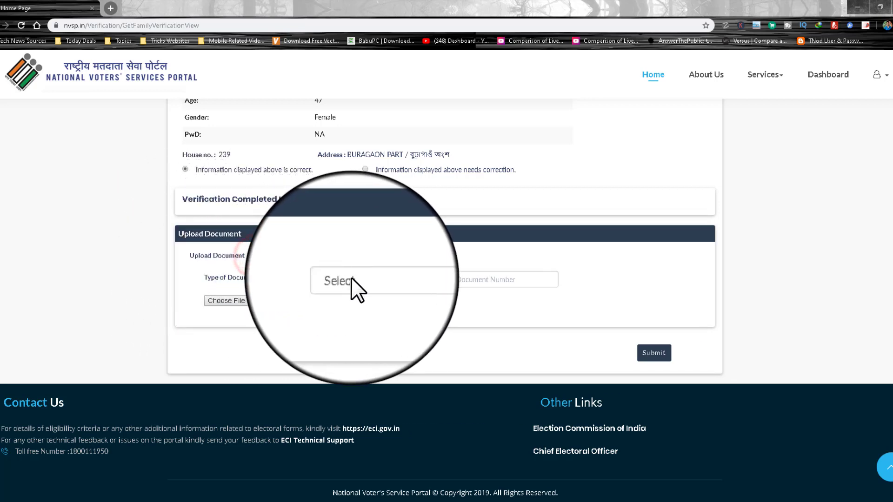
Step: Choose Pan Card as the wife's authentication document type
click(351, 280)
click(344, 369)
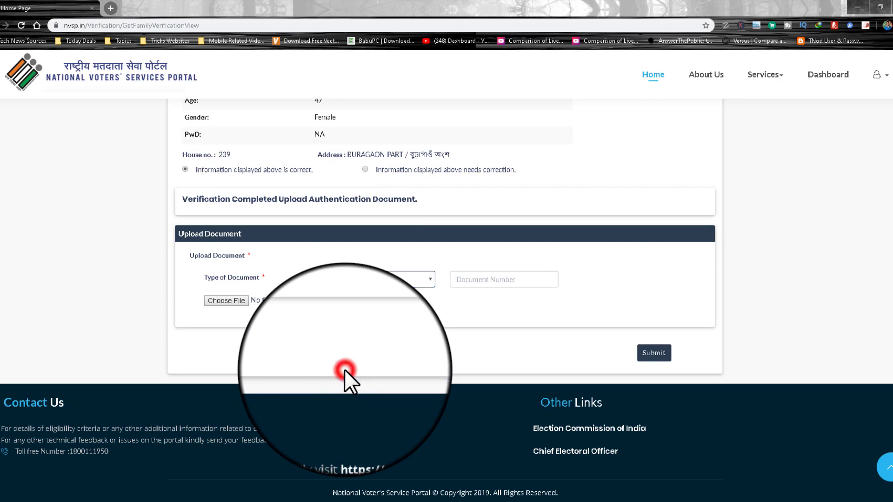
click(342, 279)
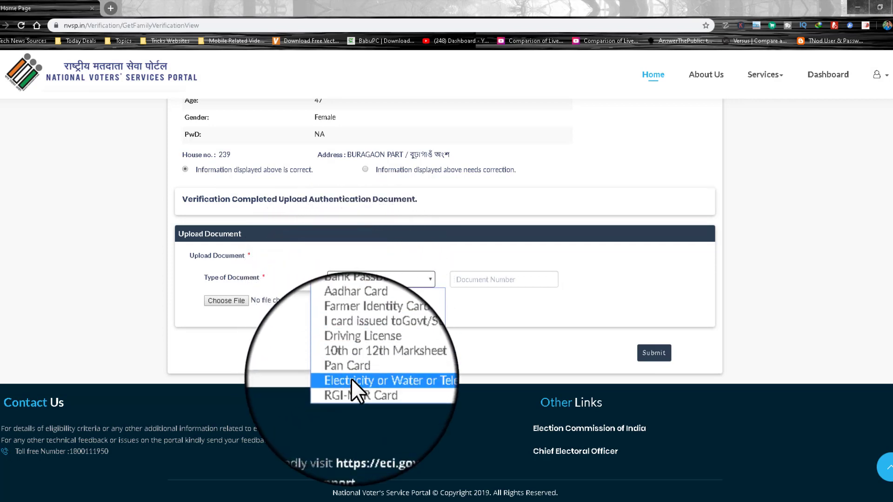
click(352, 371)
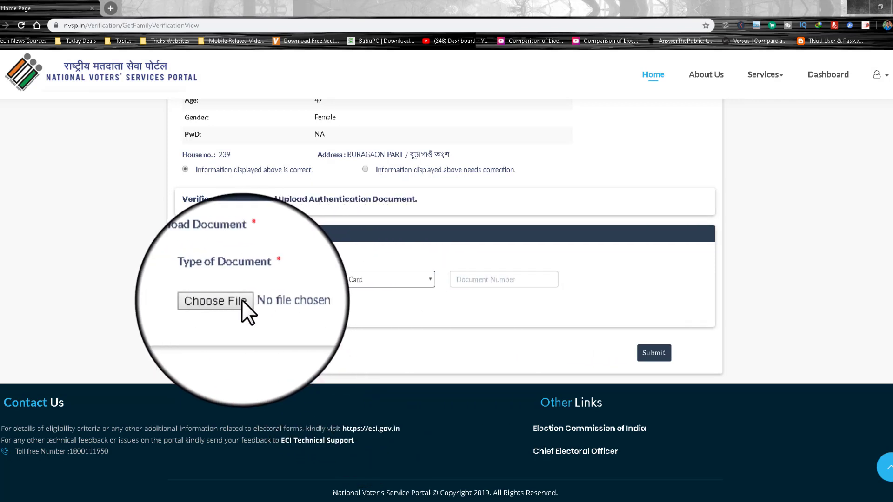
click(228, 300)
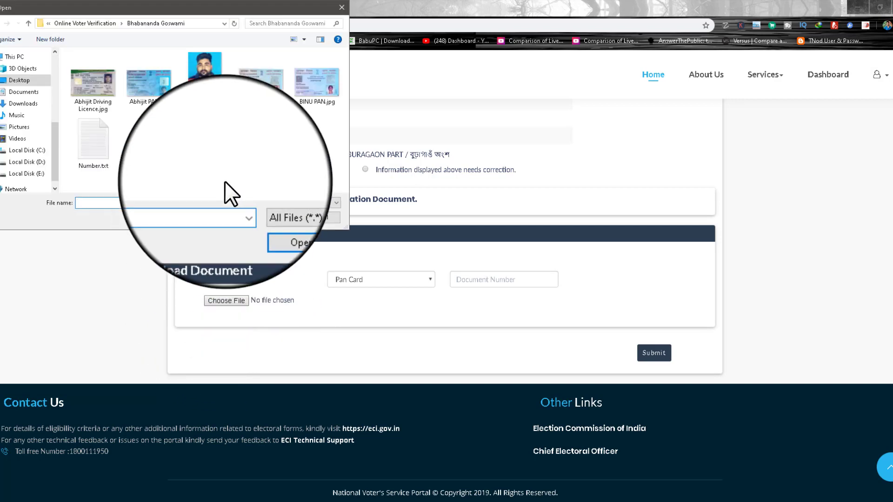
Step: Attach the wife's PAN card image and submit her verification details
click(310, 91)
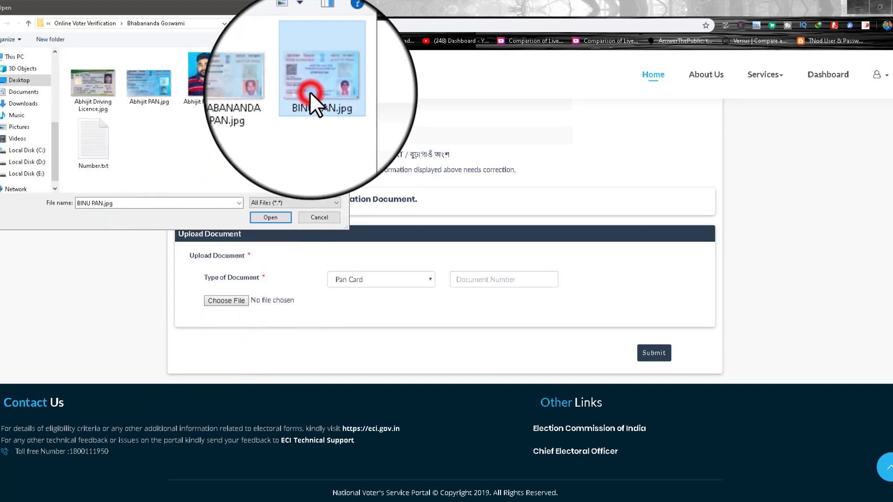
click(310, 91)
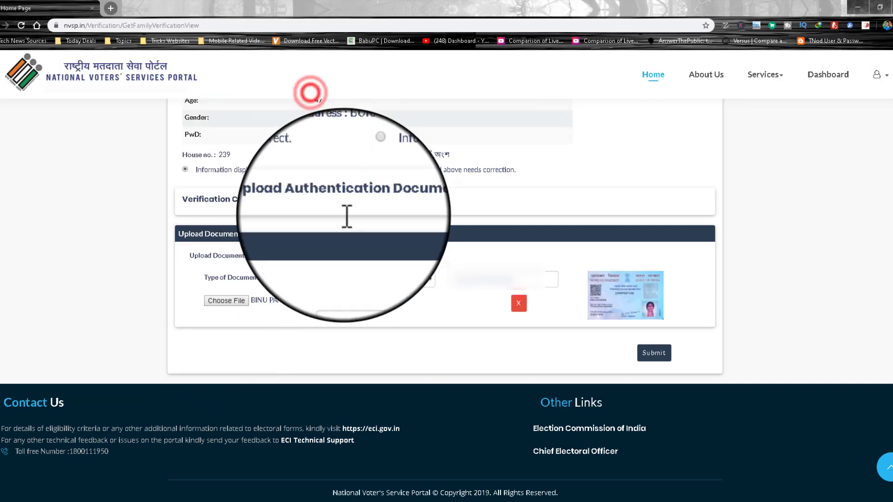
click(651, 356)
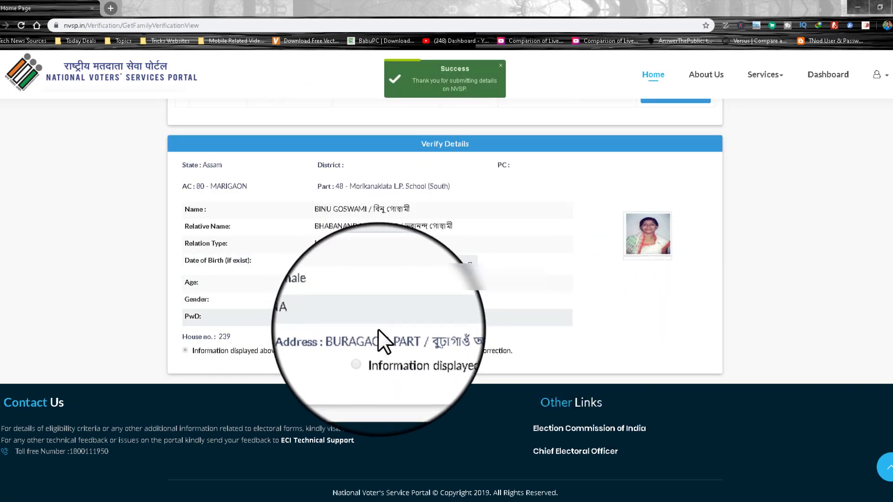
scroll(409, 270, up, 3)
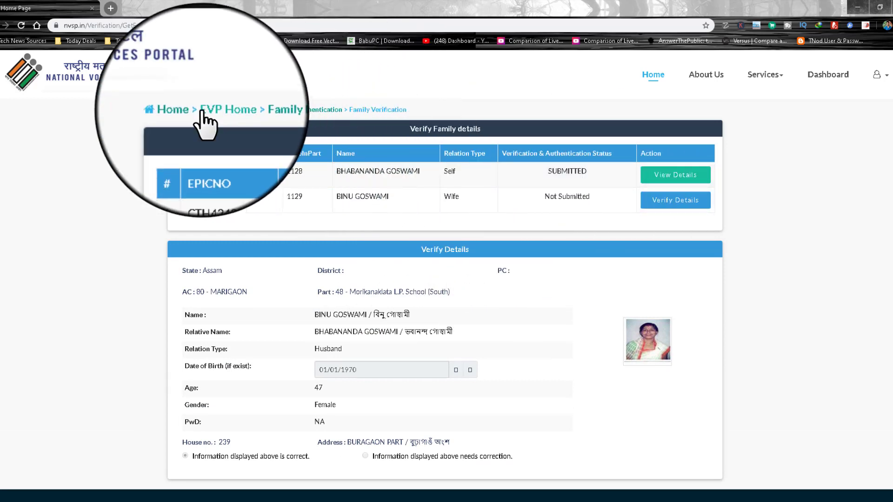
Step: Go from Home through EVP and Family Listing & Authentication to Family Verification
click(182, 111)
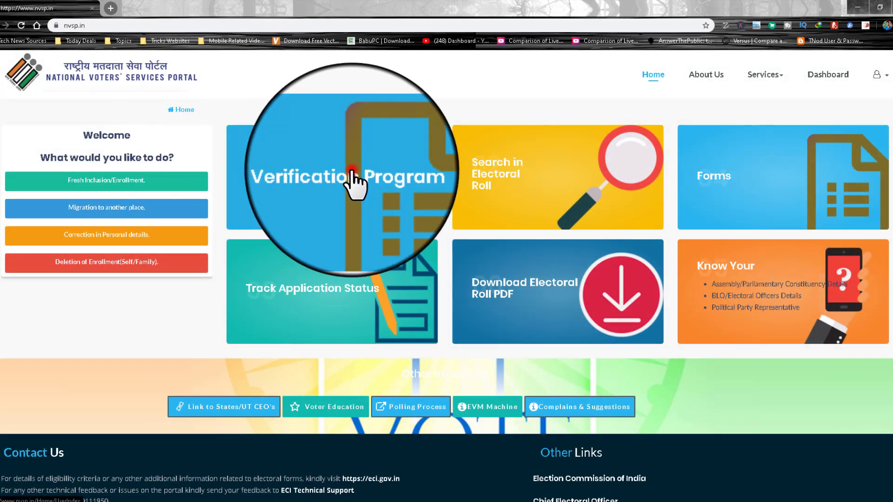
click(352, 171)
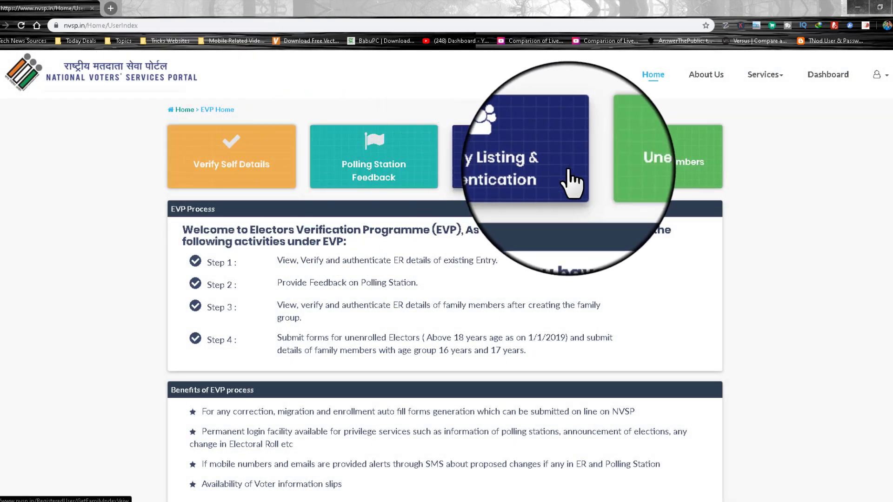
click(514, 163)
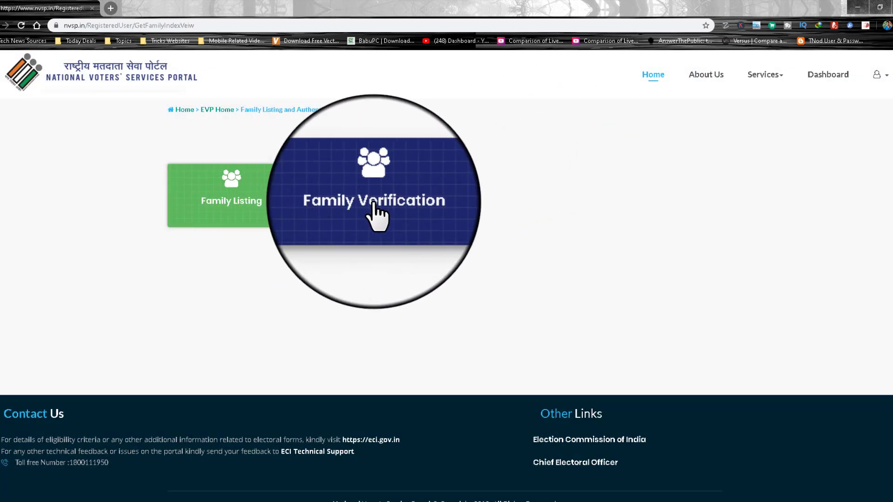
click(396, 200)
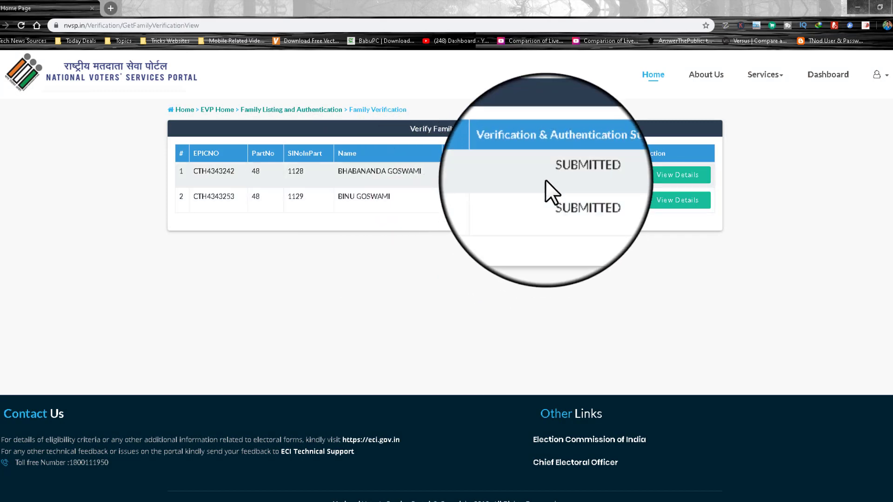
Step: Check that Self and Wife both show SUBMITTED, then return to the EVP home
click(549, 173)
click(551, 196)
double_click(582, 195)
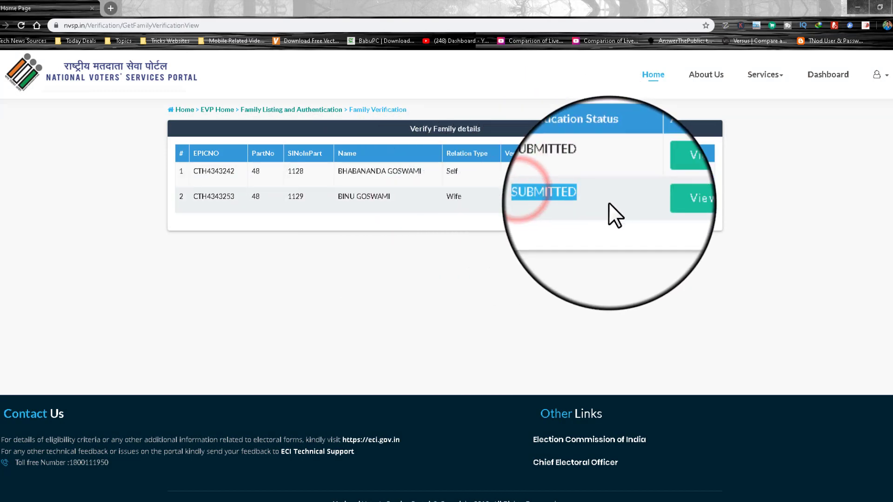
click(599, 200)
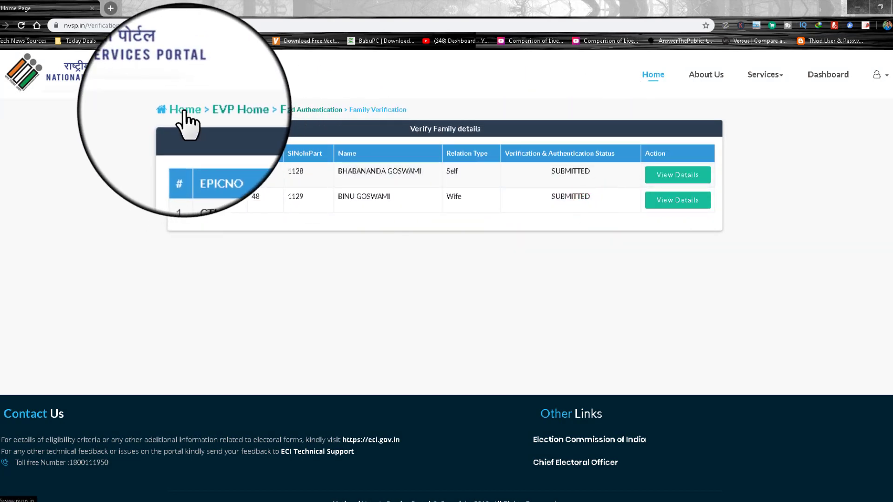
click(184, 110)
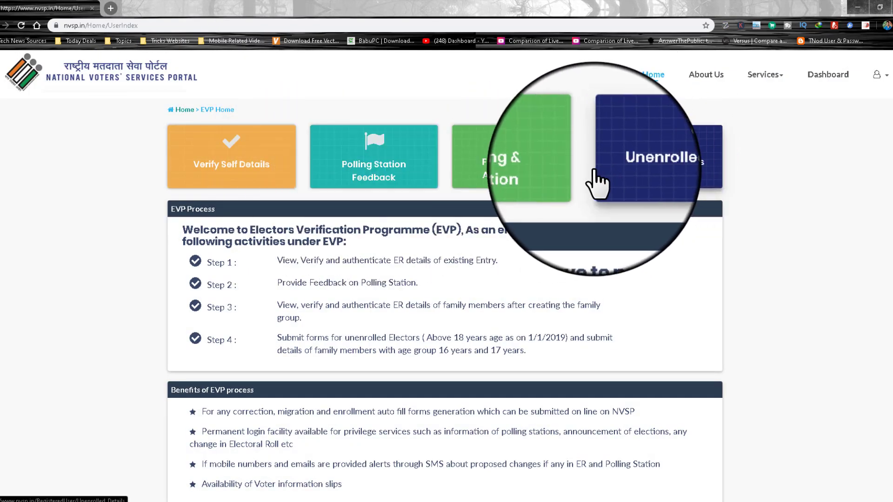
Step: Open the Unenrolled Members form and enter date of birth 22 February 1994
click(651, 160)
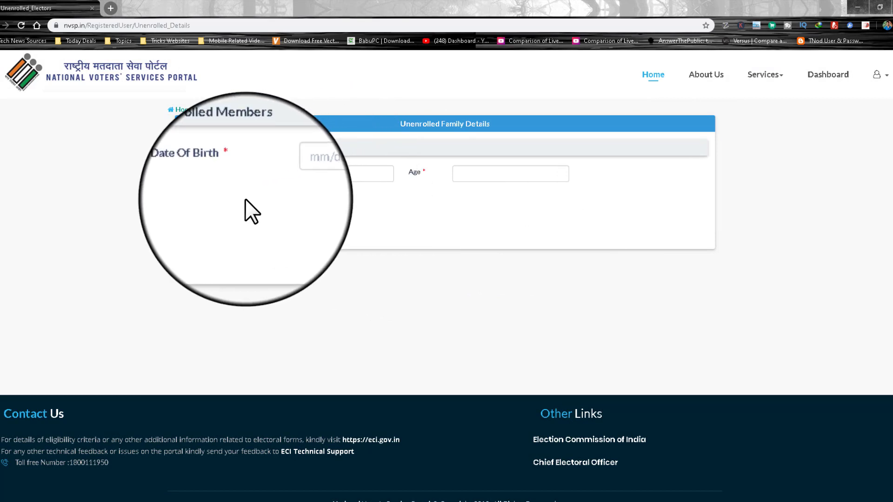
click(279, 175)
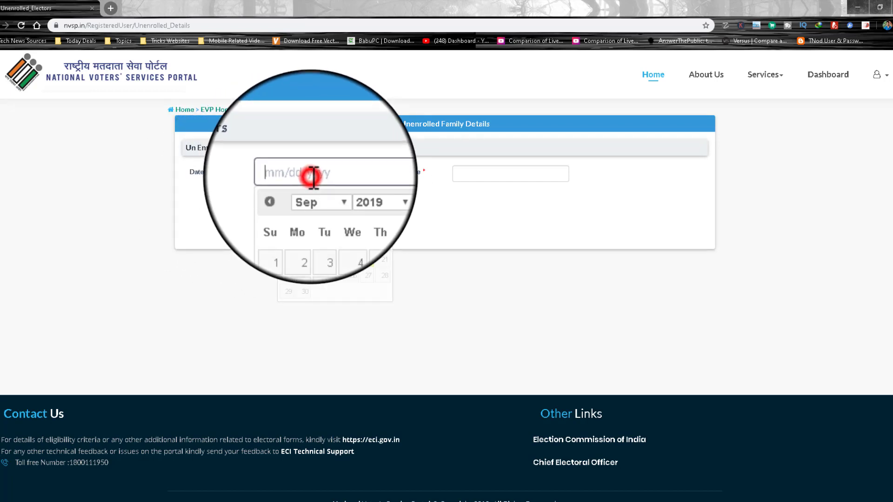
click(350, 188)
scroll(347, 272, up, 4)
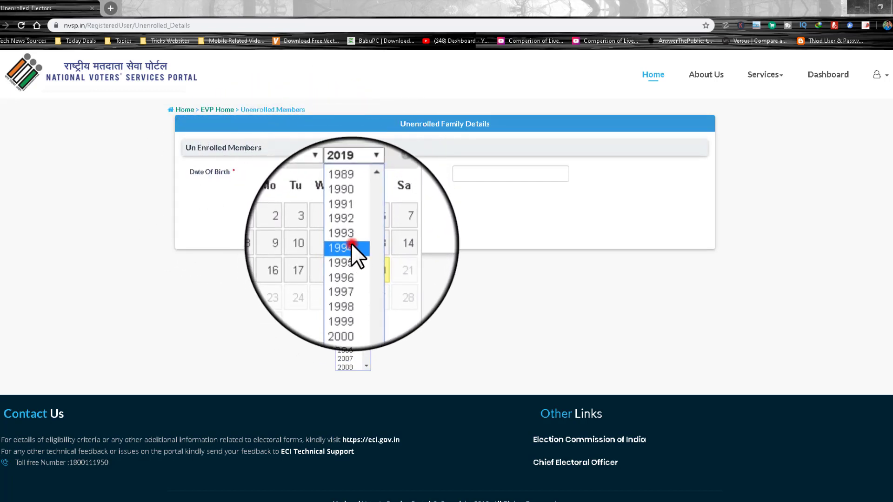
click(350, 244)
click(319, 194)
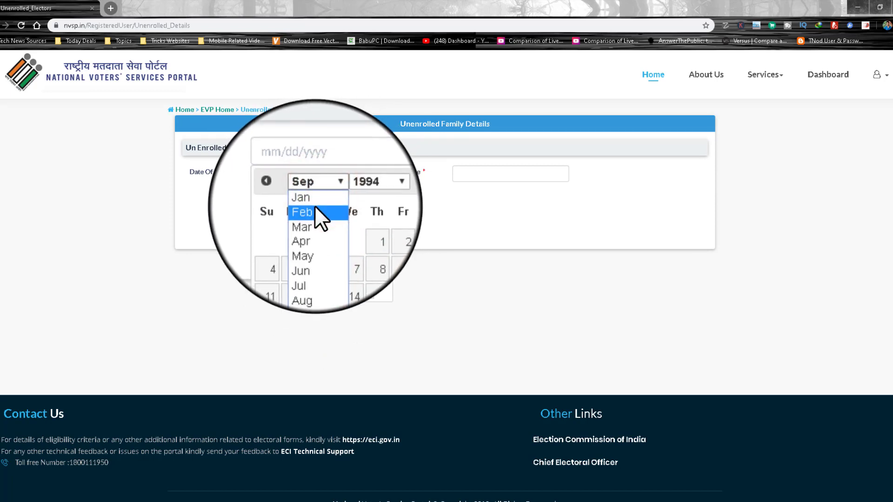
click(314, 206)
click(320, 275)
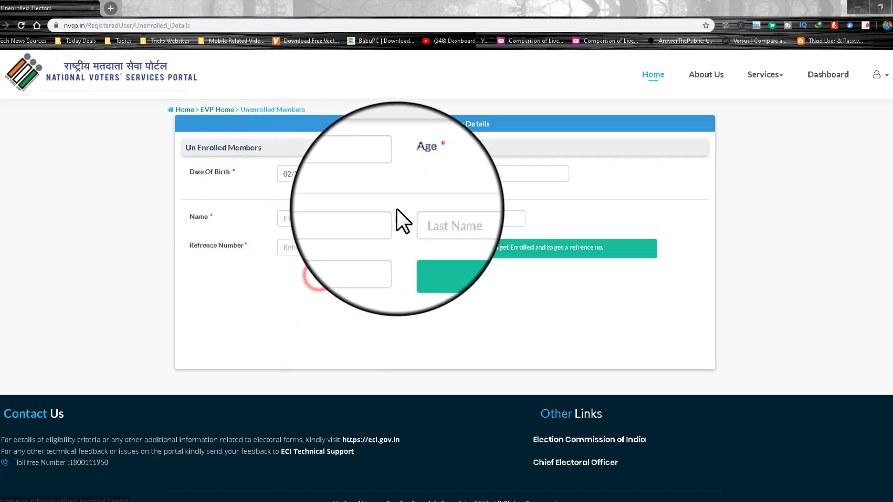